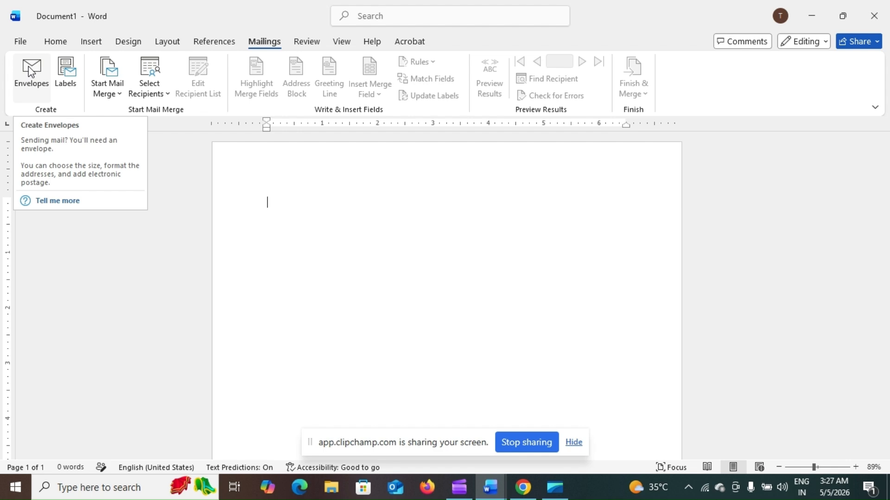
left_click(31, 70)
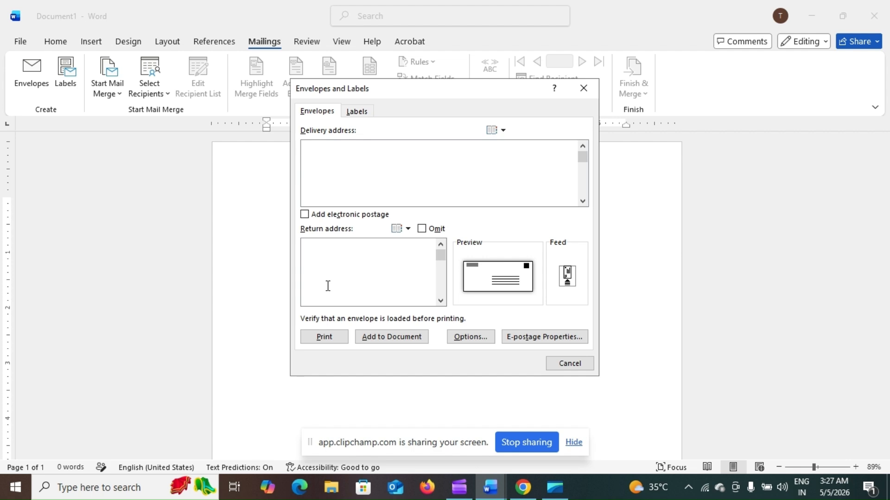
left_click(355, 112)
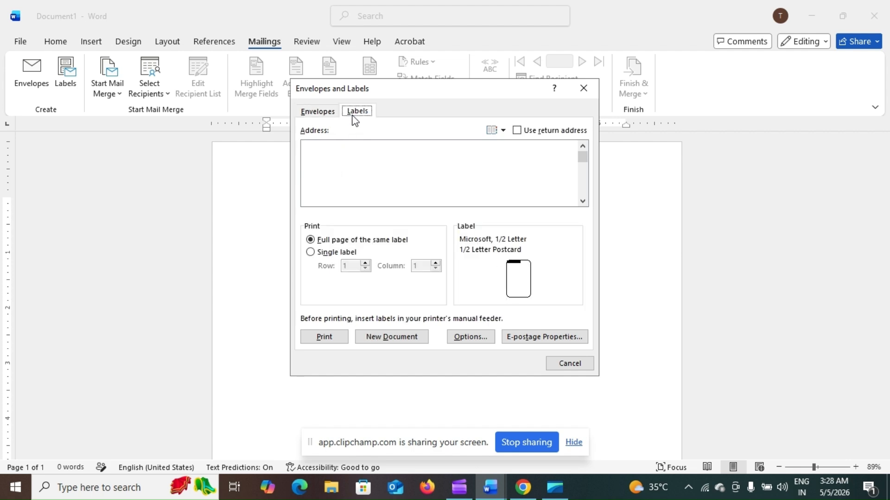
left_click(318, 113)
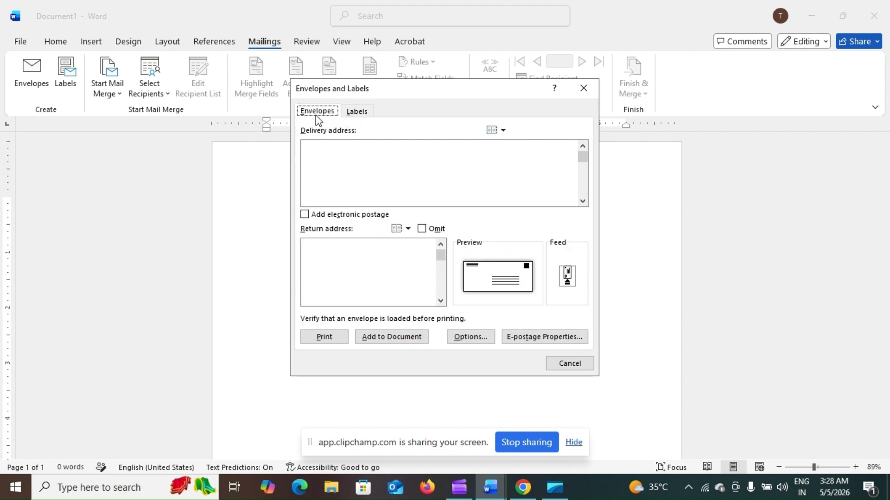
left_click(321, 143)
type("b")
key("BackSpace")
type("new")
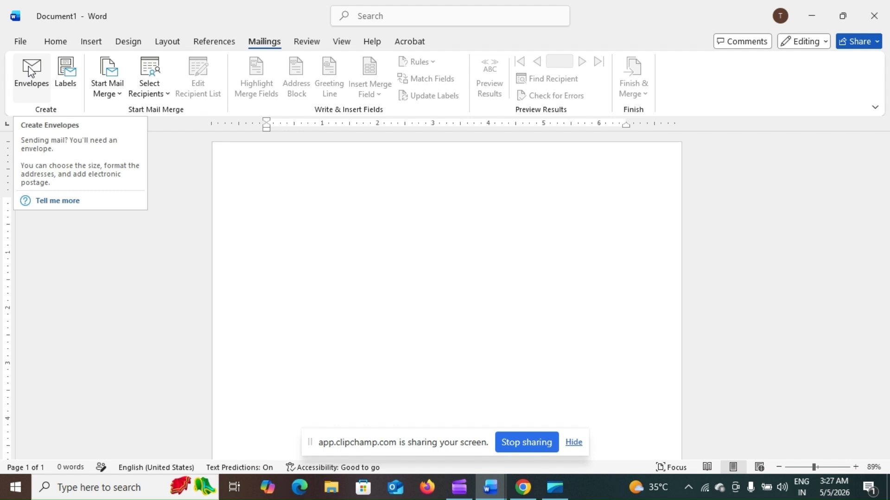
- Bring up the Envelopes and Labels dialog on its Envelopes tab, with both address boxes empty
left_click(29, 70)
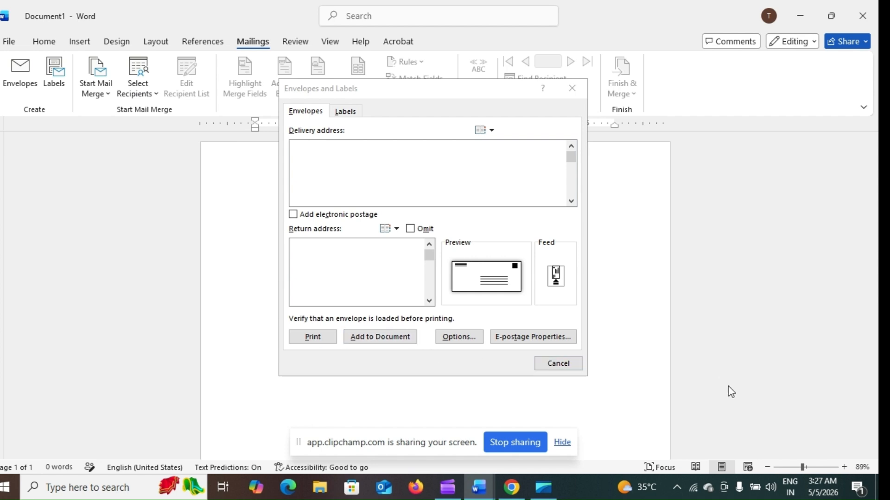
left_click(808, 467)
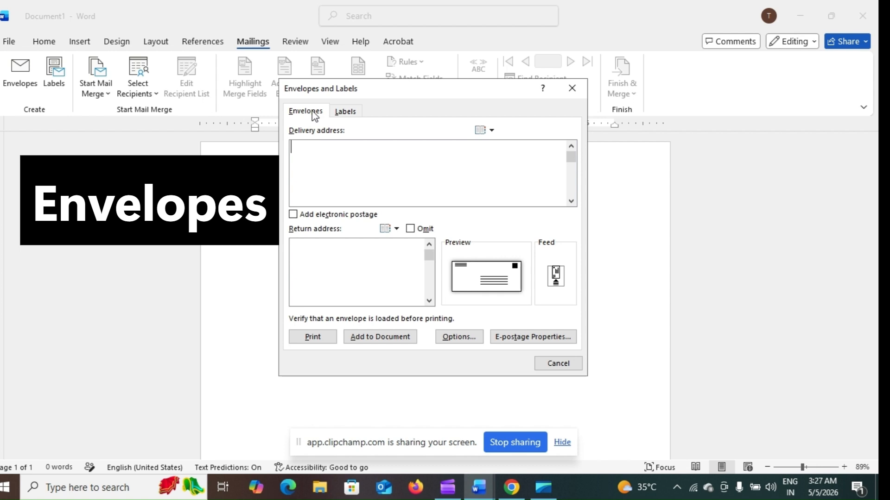
left_click(320, 150)
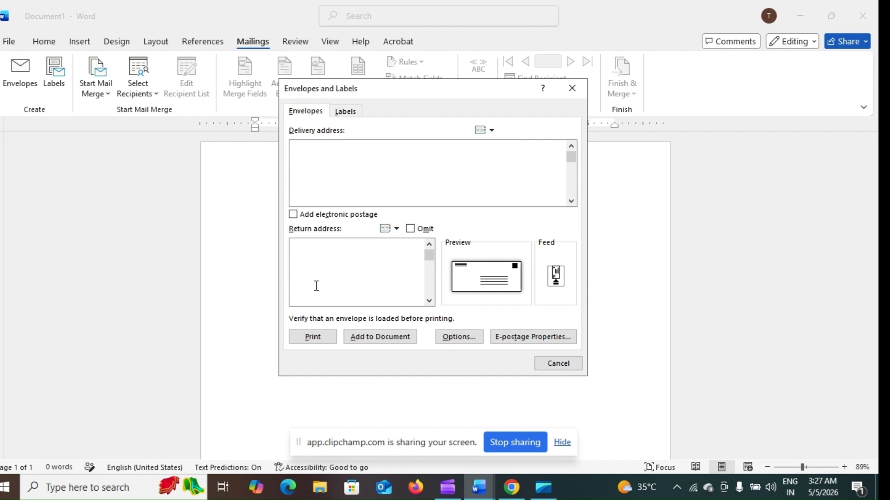
left_click(343, 120)
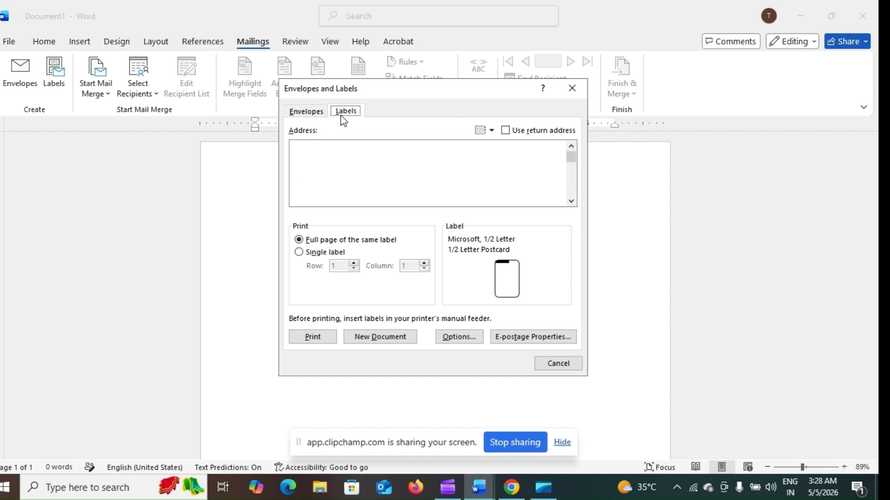
left_click(306, 115)
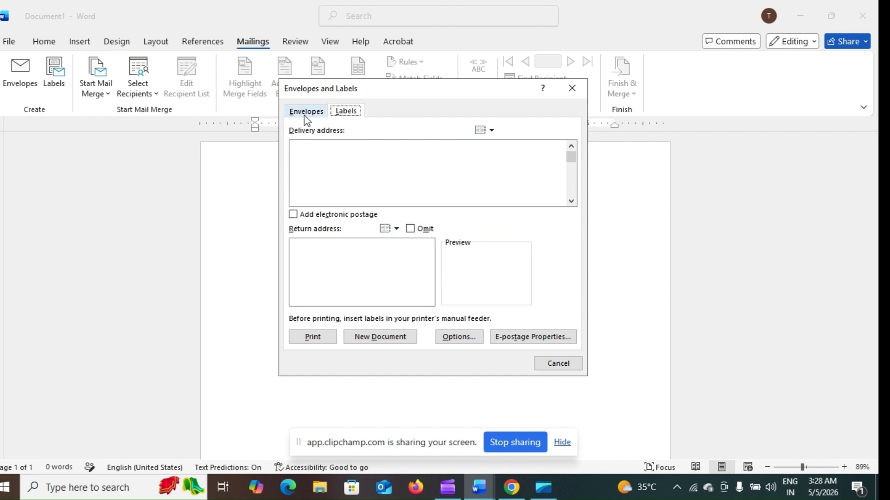
left_click(310, 143)
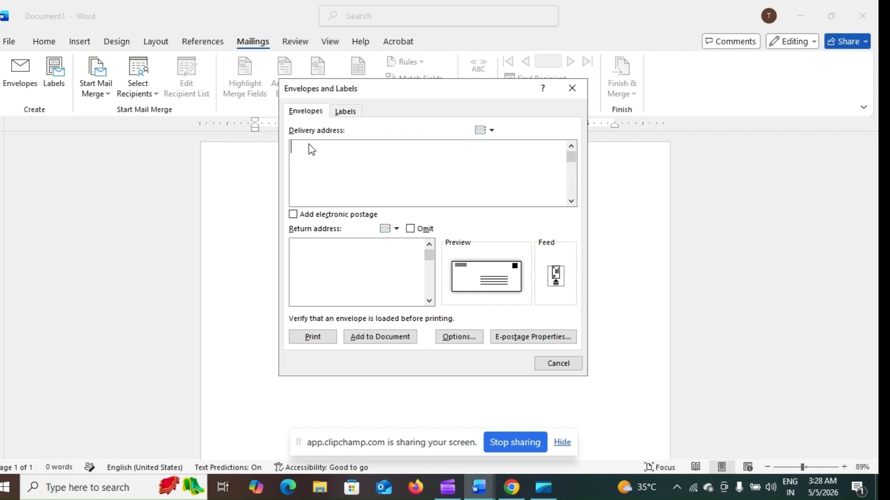
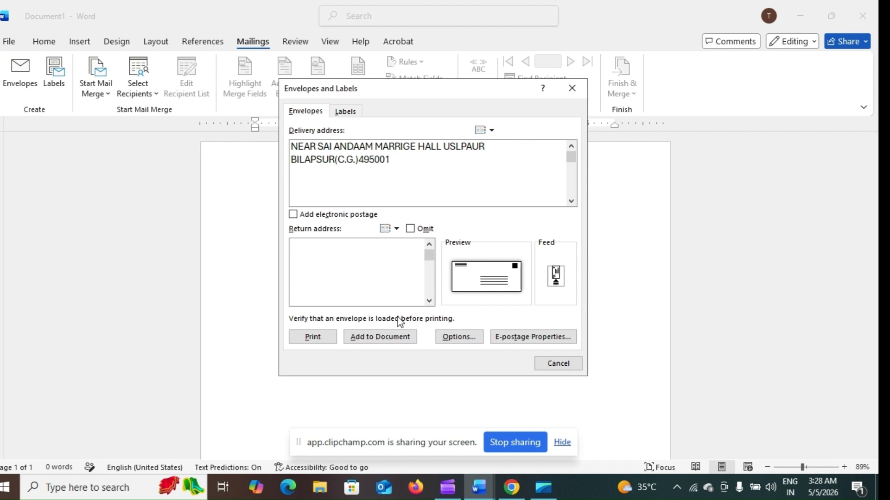
- Enter the sender's street address and city as the return address
left_click(364, 291)
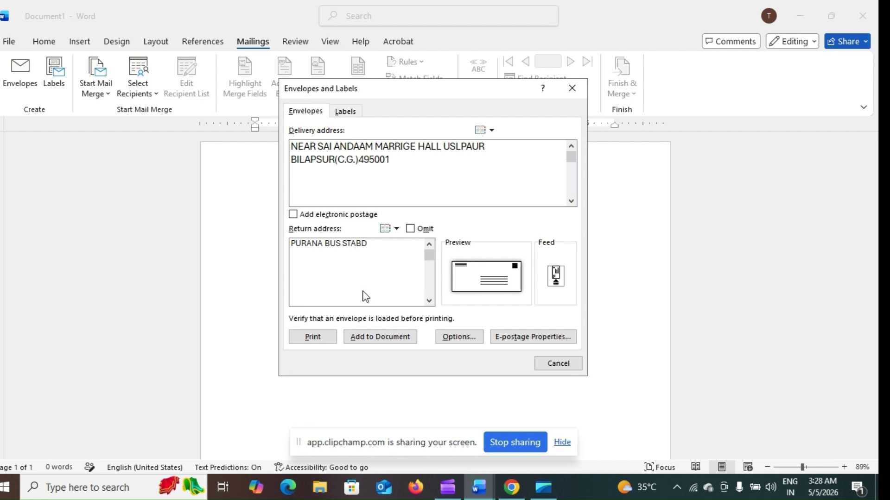
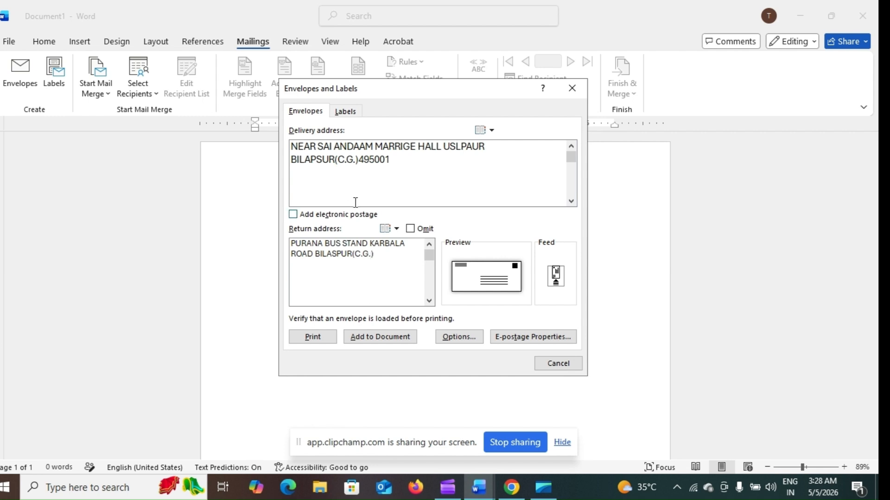
- Delete the return address city and format the delivery address as News Gothic MT Bold 14
left_click(352, 256)
key("BackSpace")
key("BackSpace")
key("BackSpace")
key("BackSpace")
key("BackSpace")
key("BackSpace")
key("BackSpace")
key("BackSpace")
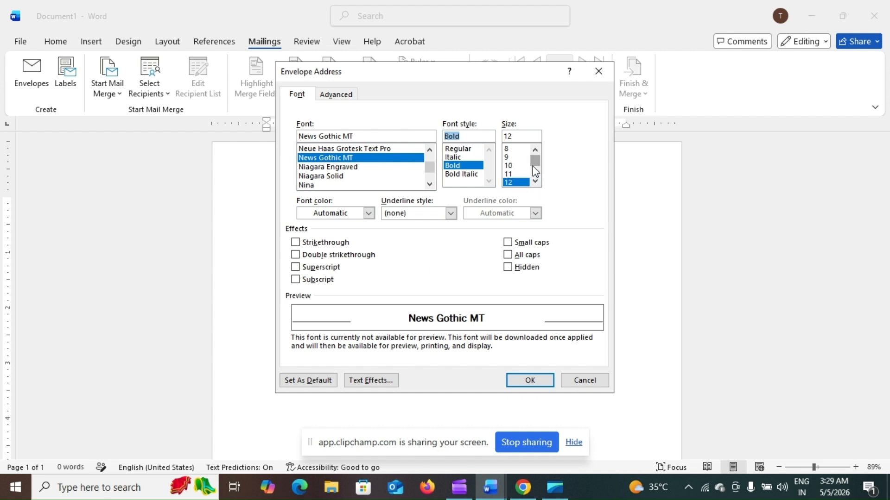
left_click_drag(533, 166, 533, 170)
left_click(514, 157)
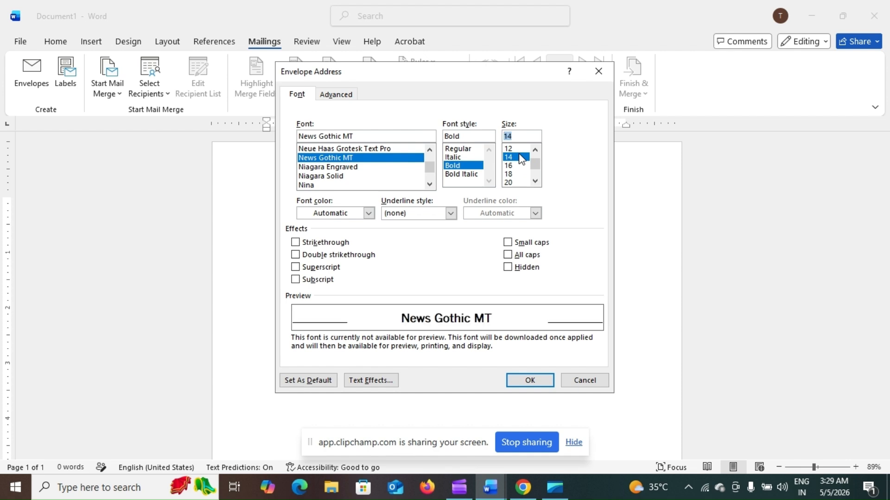
left_click(356, 388)
left_click(355, 389)
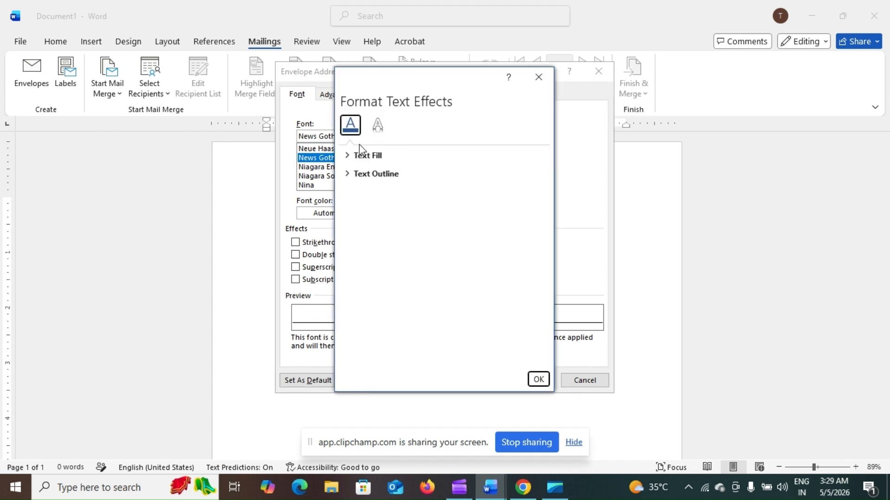
left_click(537, 77)
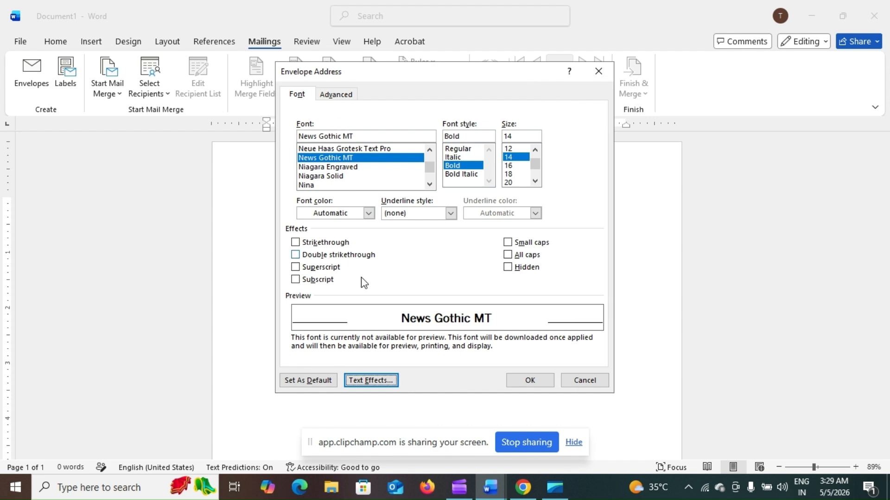
left_click(532, 381)
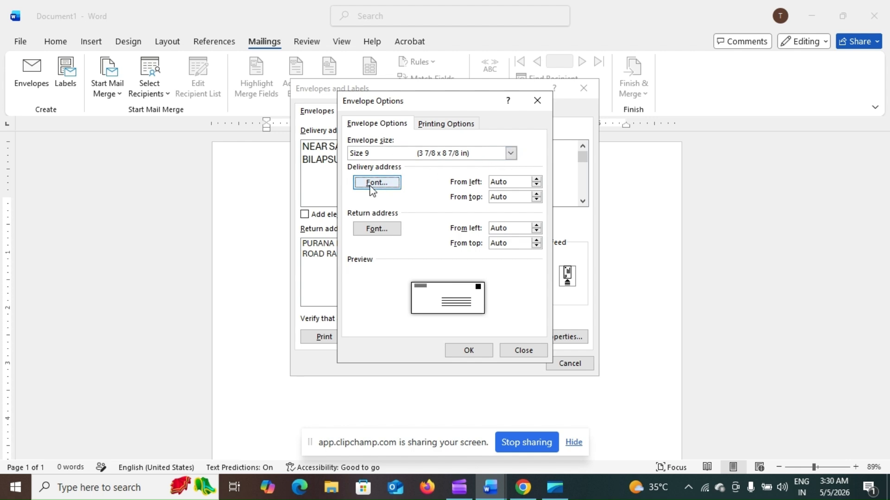
- Browse return address fonts without applying one, then add the missing 'R' to the city name
left_click_drag(430, 106, 507, 125)
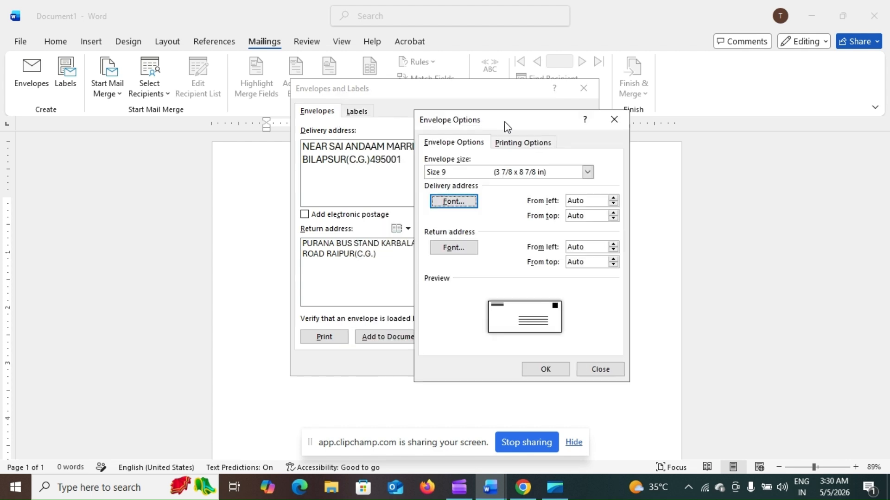
left_click(452, 248)
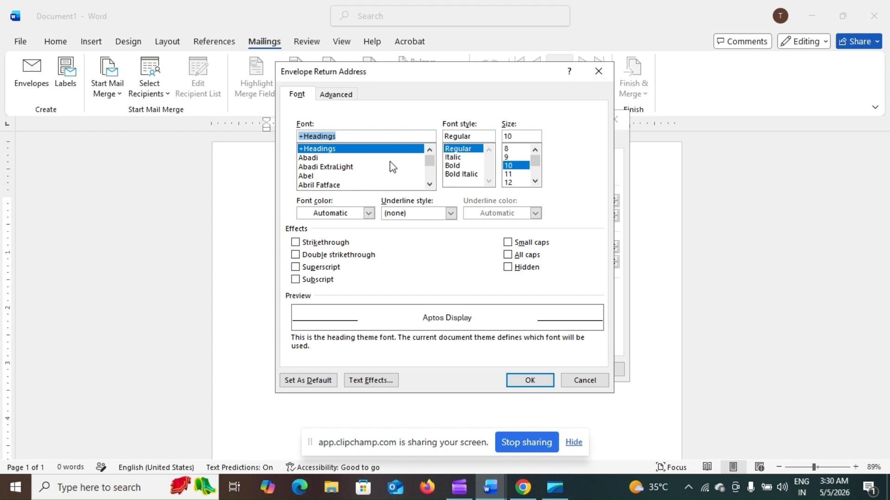
left_click_drag(429, 163, 429, 170)
left_click(349, 159)
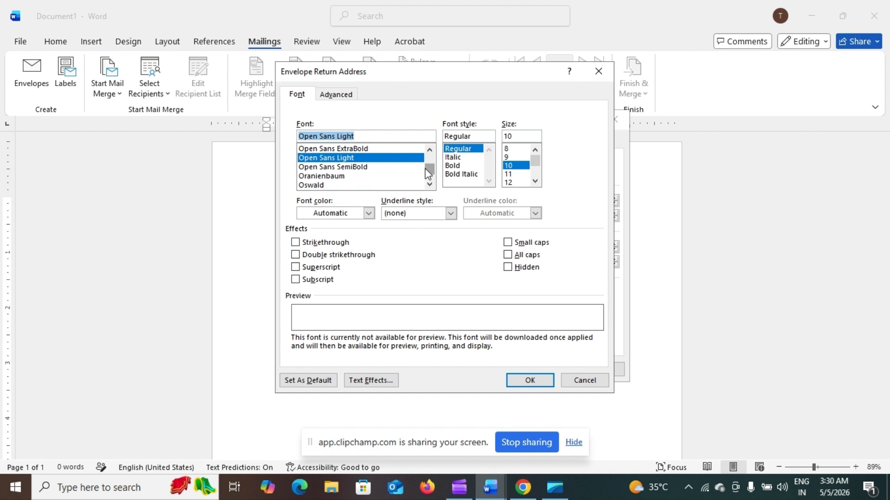
left_click_drag(428, 168, 427, 166)
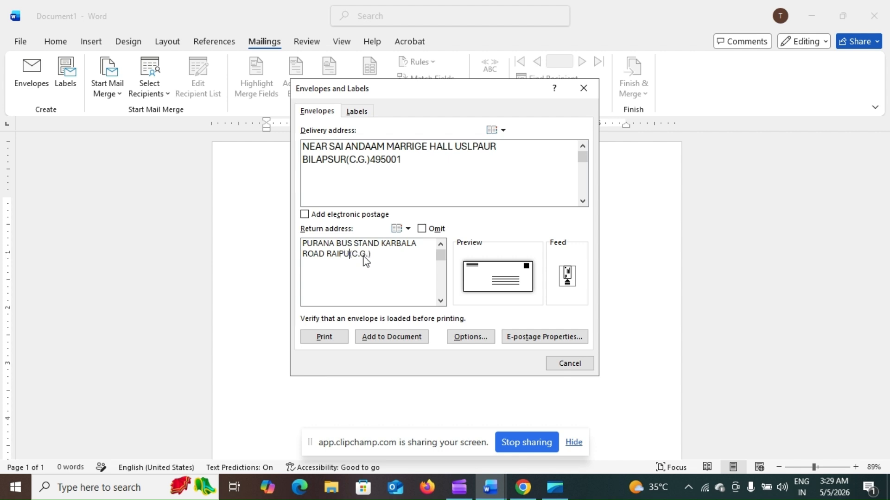
type("R")
- In Envelope Options, format the return address as News Gothic MT, Bold, size 14
left_click(511, 269)
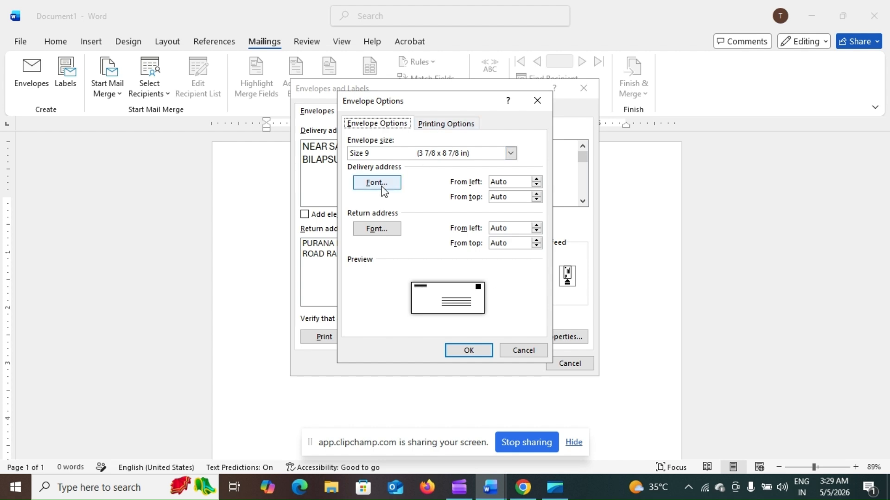
left_click(384, 186)
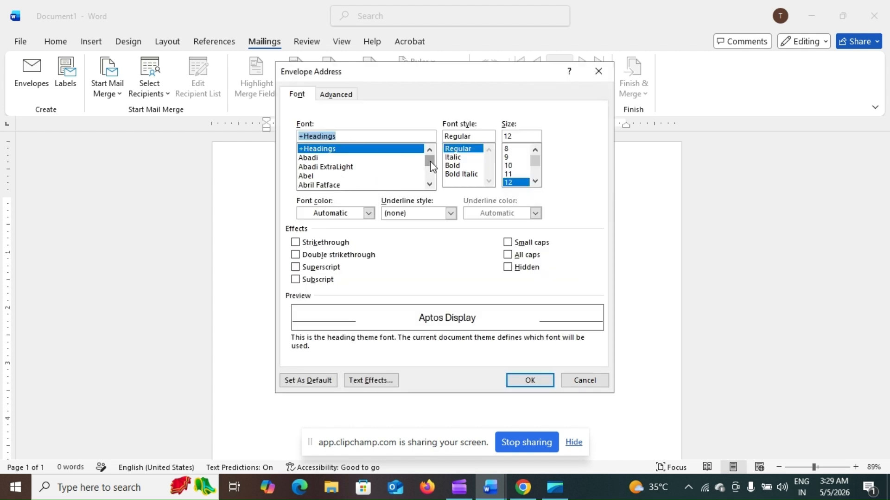
left_click_drag(430, 161, 424, 167)
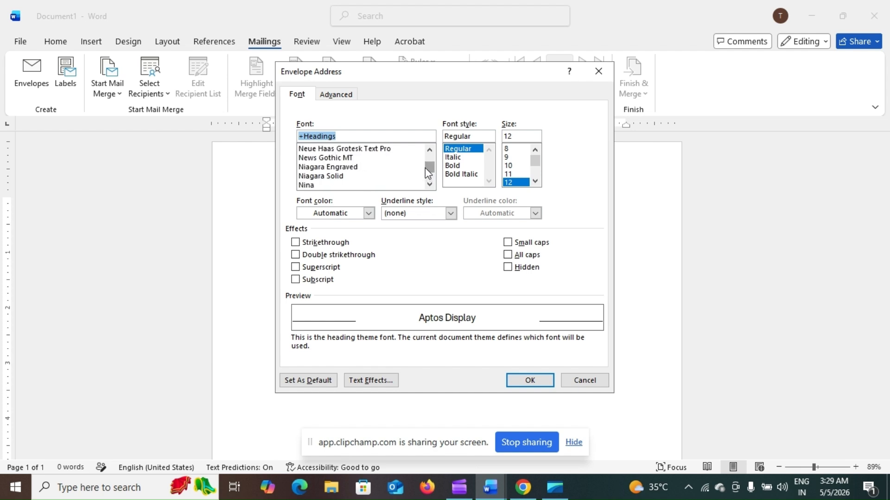
left_click(349, 169)
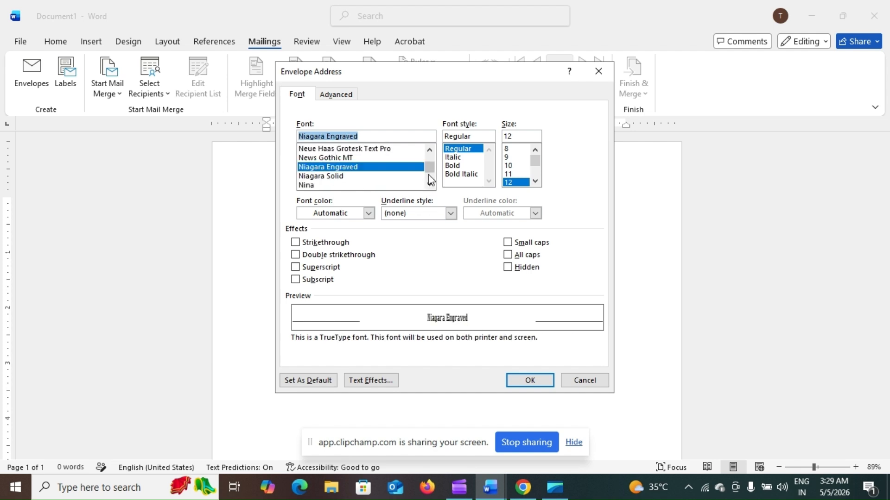
left_click(394, 159)
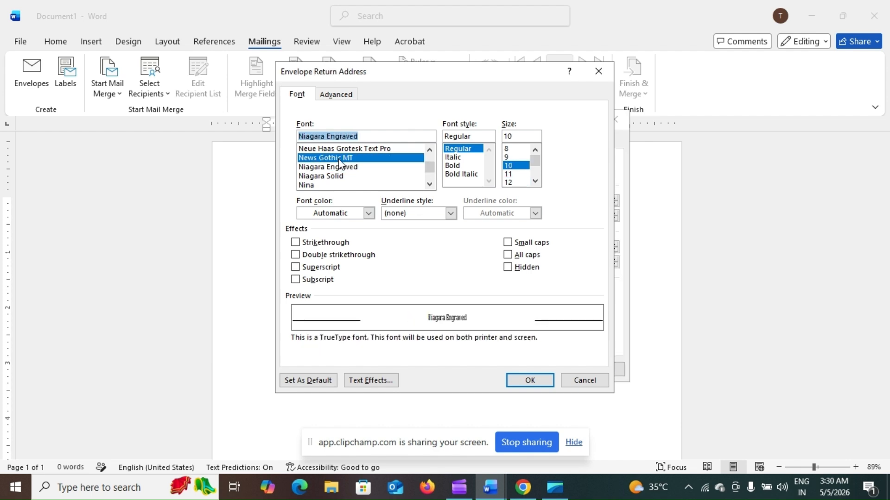
left_click(343, 160)
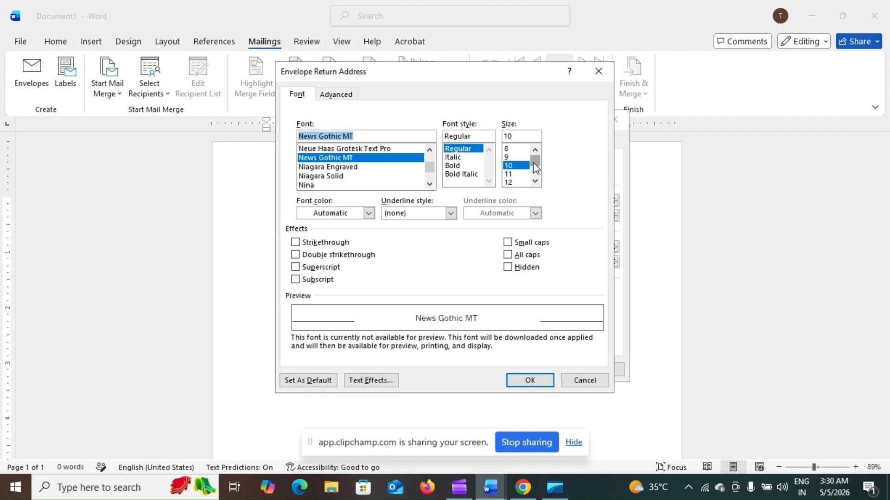
scroll(533, 164, "down", 1)
left_click(512, 174)
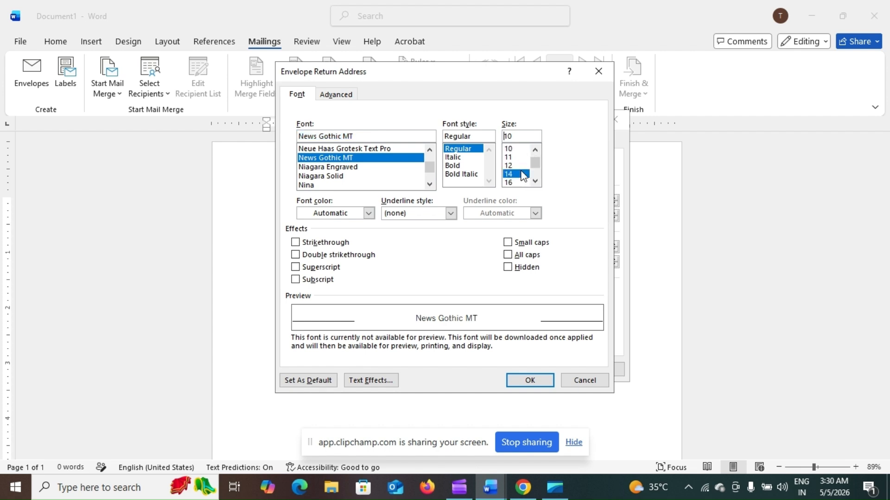
left_click(474, 166)
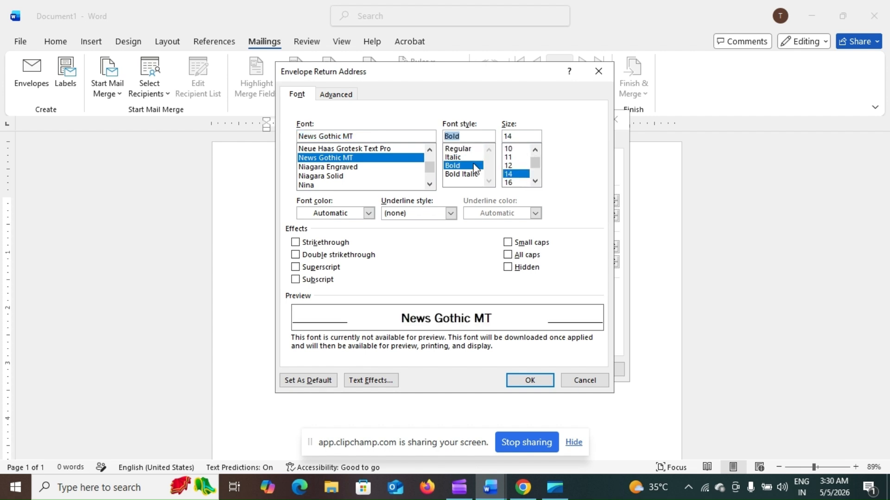
left_click(523, 381)
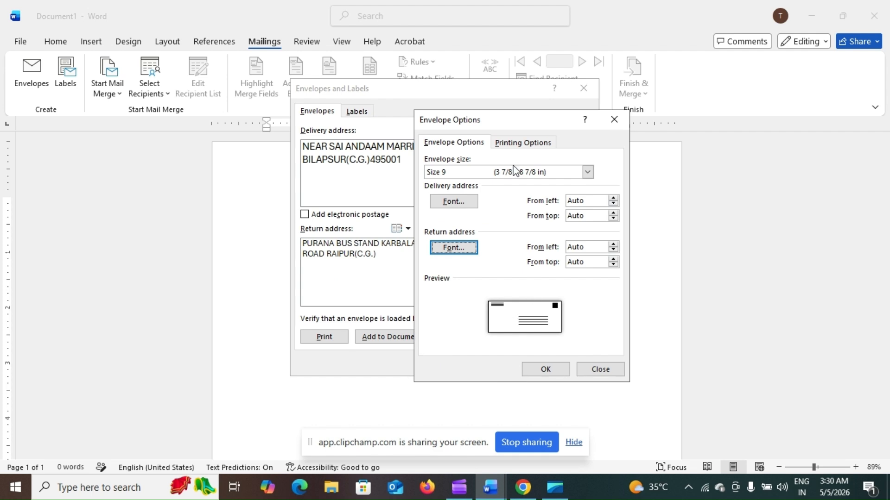
- Change the envelope size to Size 6 3/4 (3 5/8 x 6 1/2 in) and close Envelope Options
left_click(587, 172)
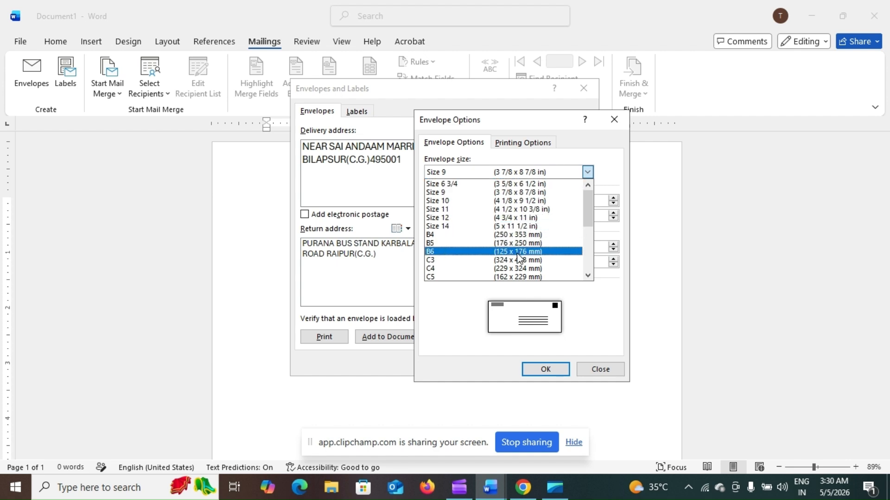
left_click(504, 234)
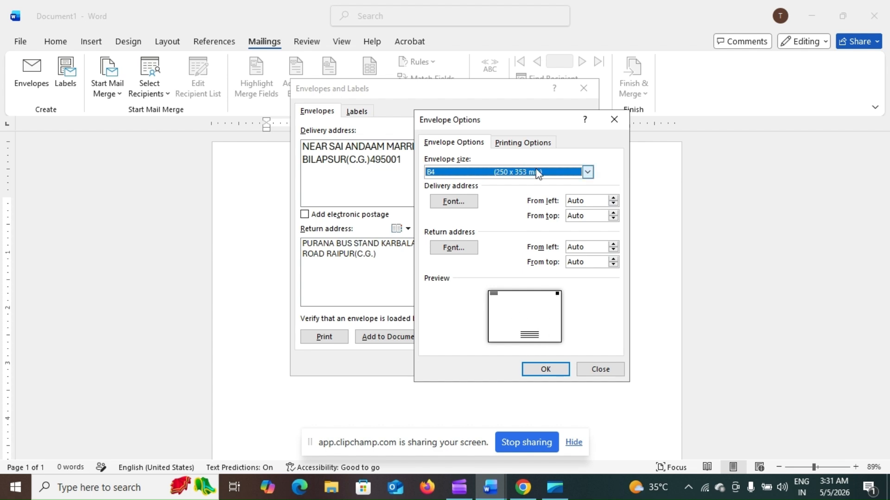
left_click(584, 171)
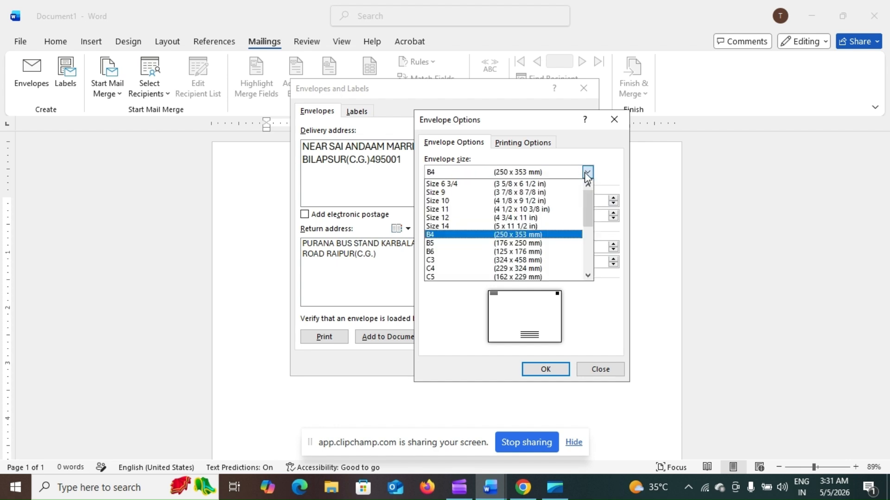
left_click(558, 184)
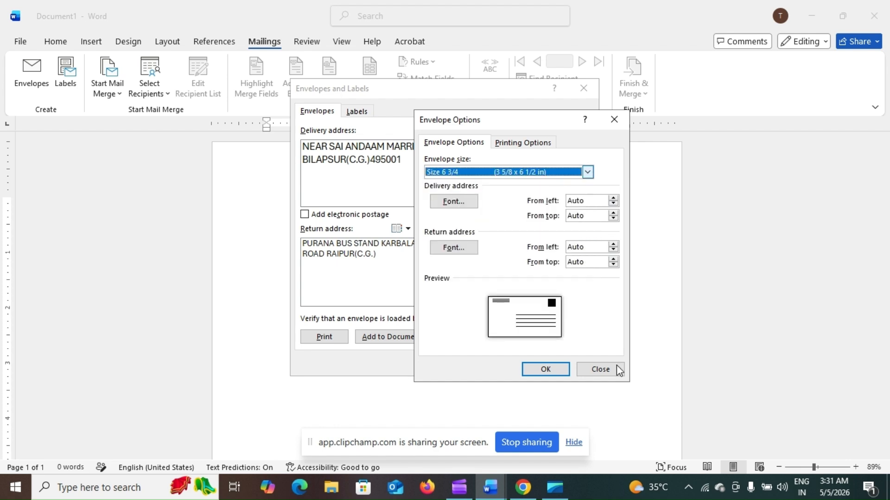
left_click(541, 369)
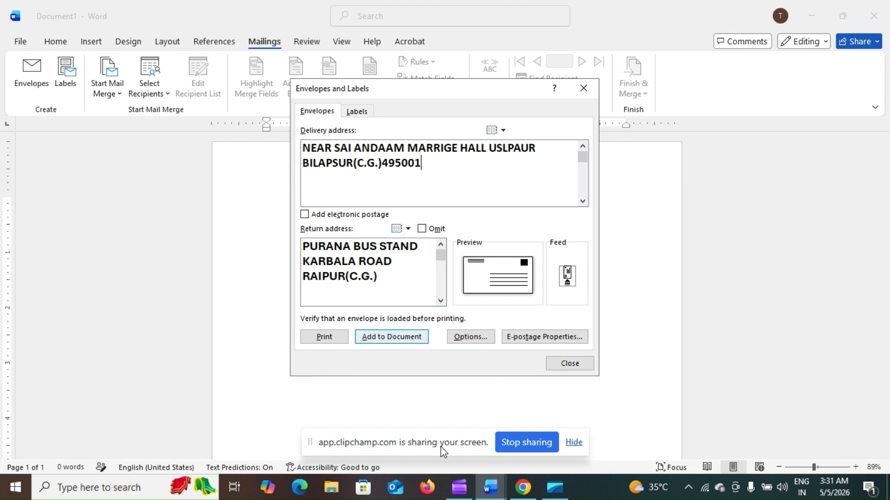
left_click(578, 287)
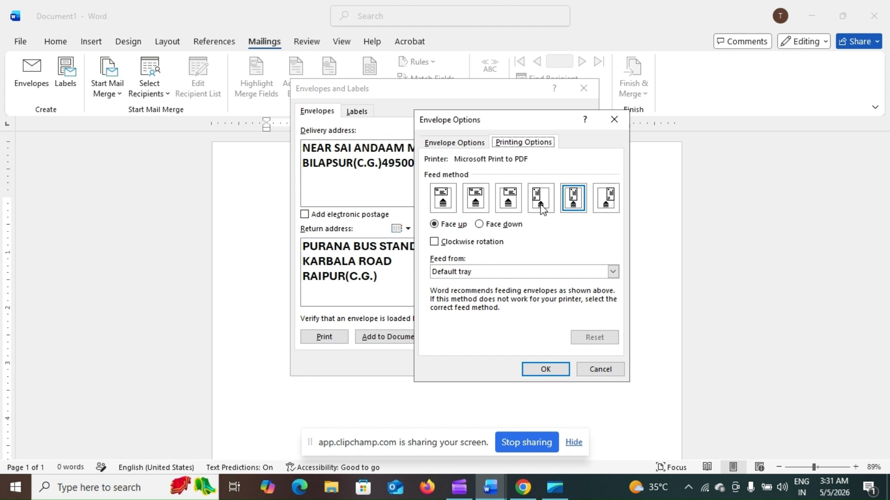
left_click(511, 208)
left_click(568, 204)
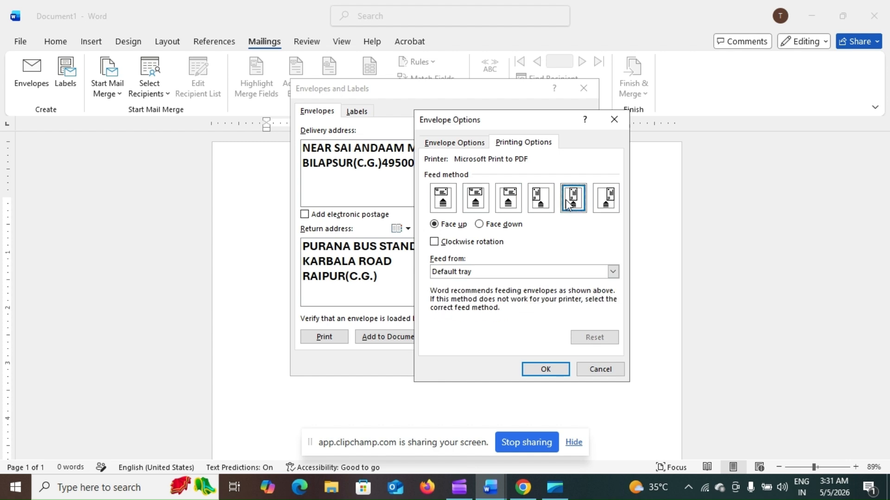
left_click(545, 369)
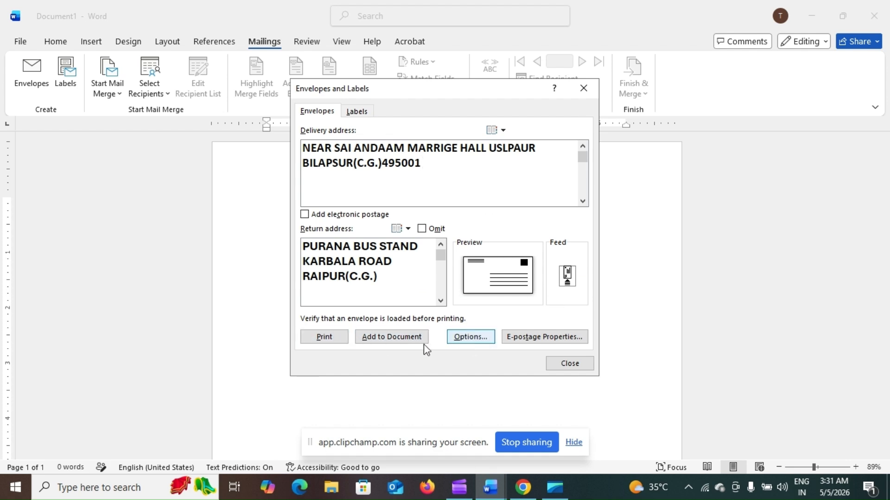
- Add the envelope to Document1, declining to save the return address as the default
left_click(403, 341)
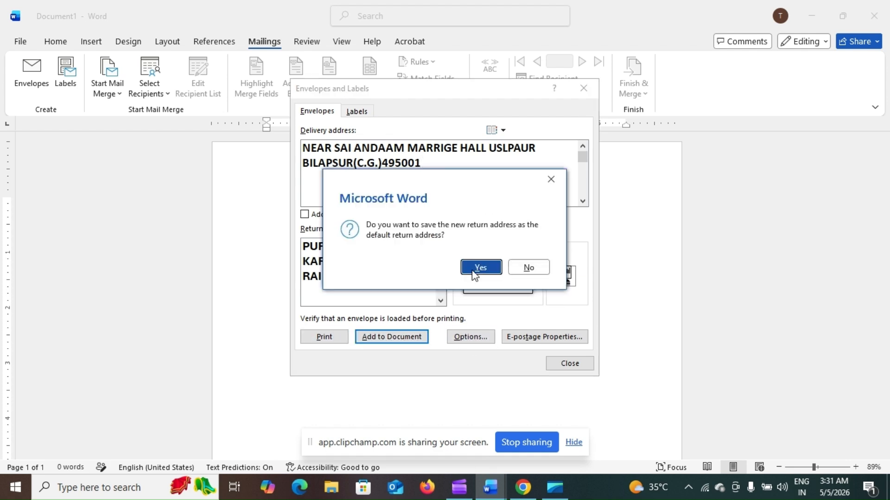
left_click(519, 271)
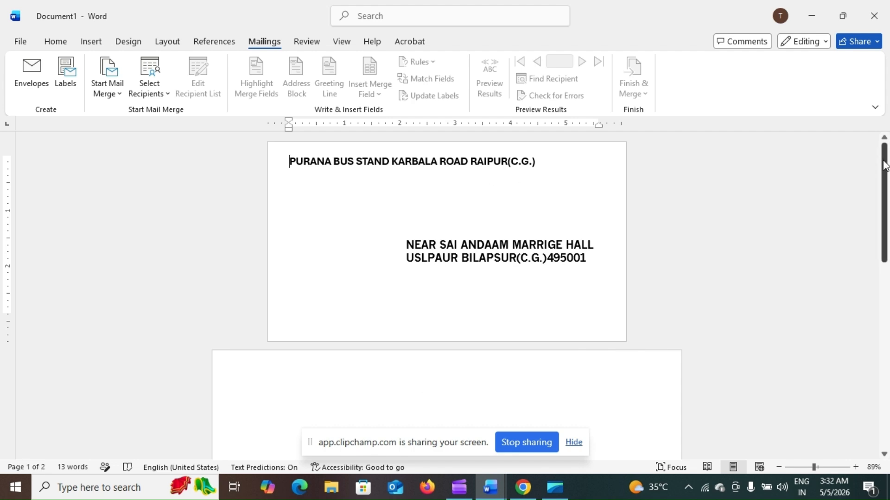
left_click_drag(880, 155, 868, 137)
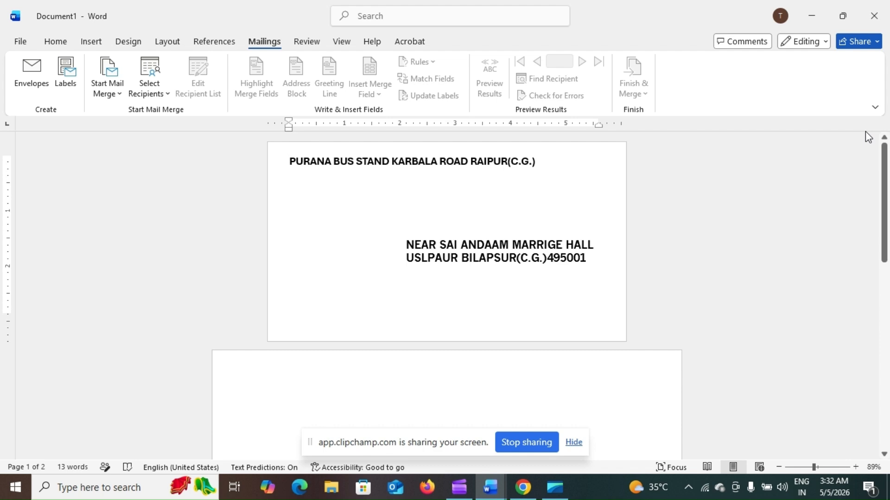
- Switch to the Labels1 document and open its Labels setup with an empty address
left_click(63, 75)
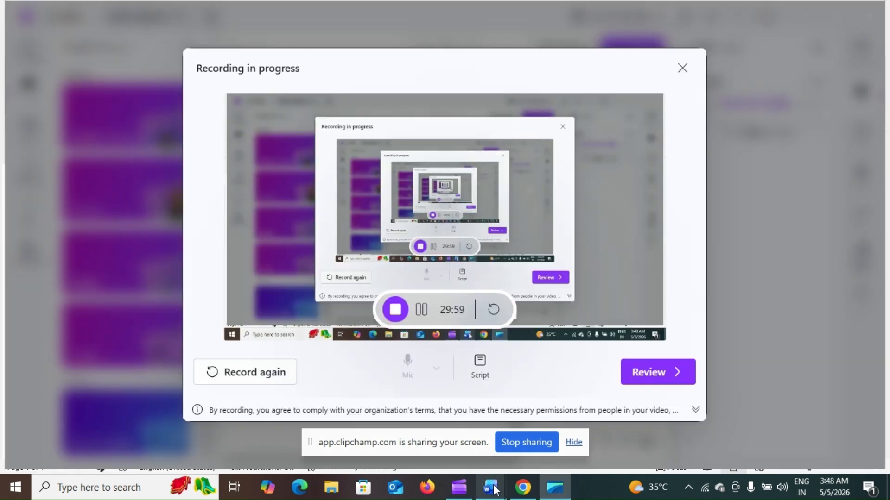
mouse_move(494, 489)
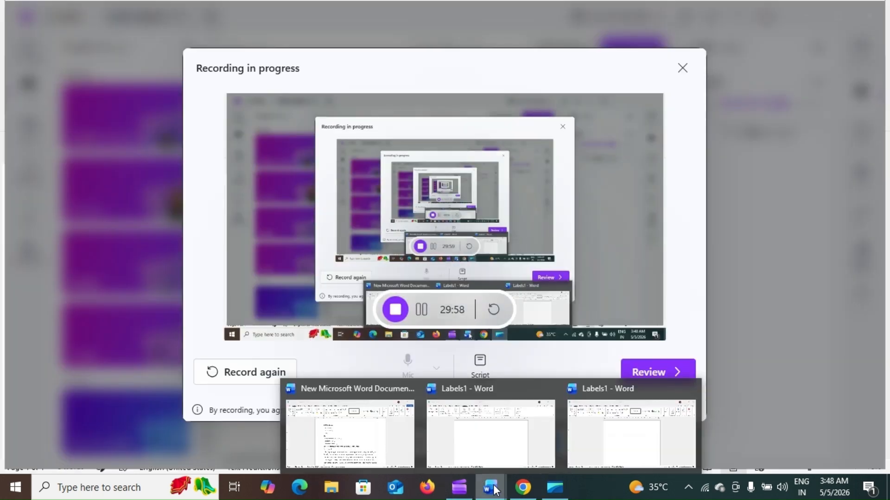
left_click(495, 449)
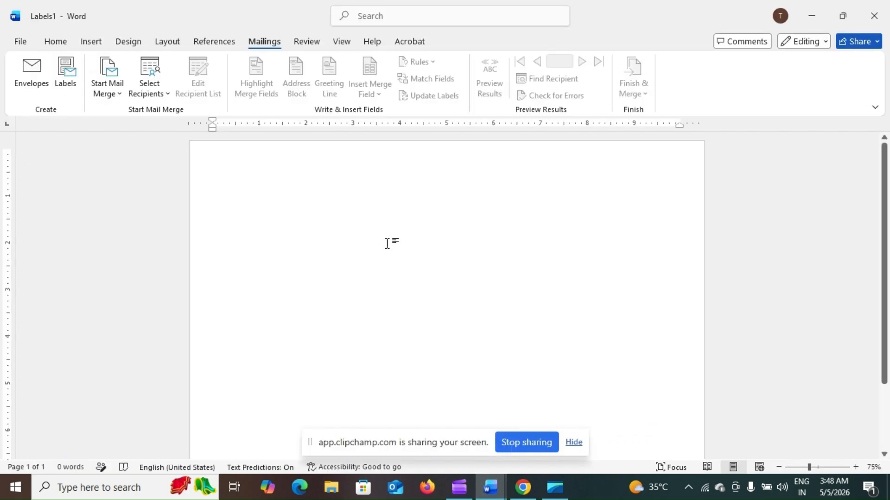
left_click(65, 79)
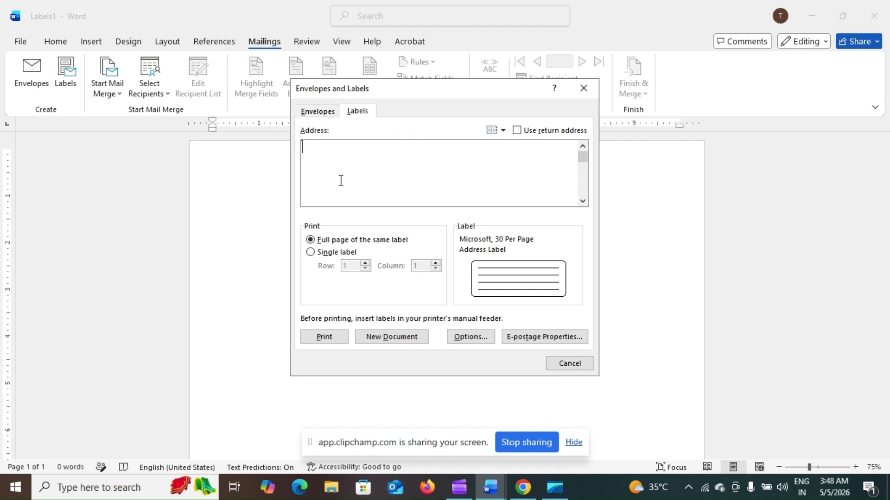
- Type the label lines NAME, ADDRES, CLASS and SUBJECT, each followed by a dashed blank
type("NAME------------------------------------")
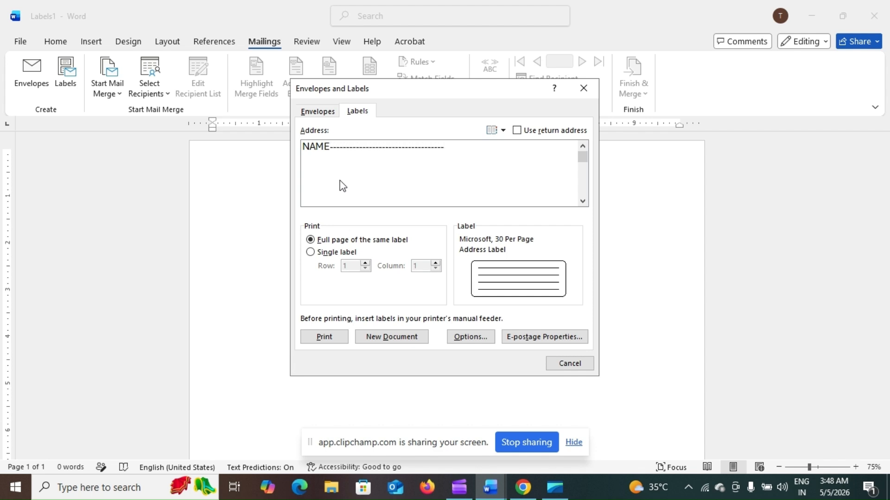
key("Return")
type("ADDRES----------------------------------")
key("Return")
type("---")
key("BackSpace")
key("BackSpace")
type("CLAS")
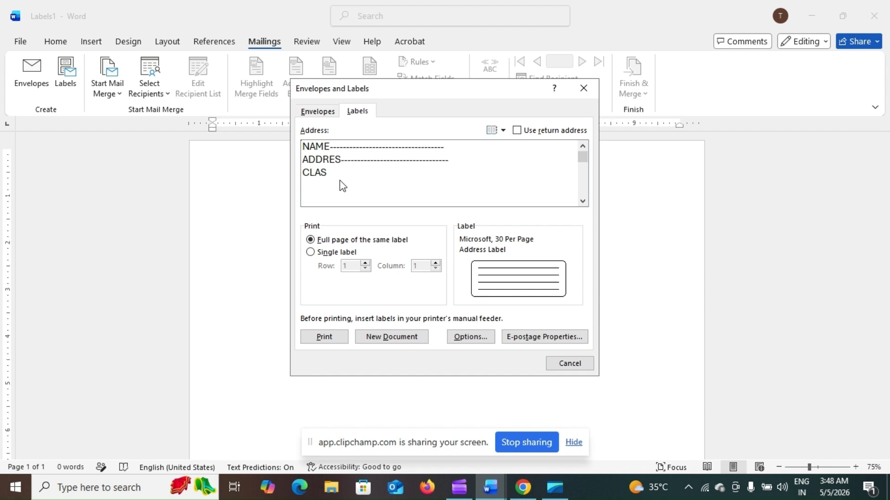
type("S------------------------------------")
key("Return")
type("SU")
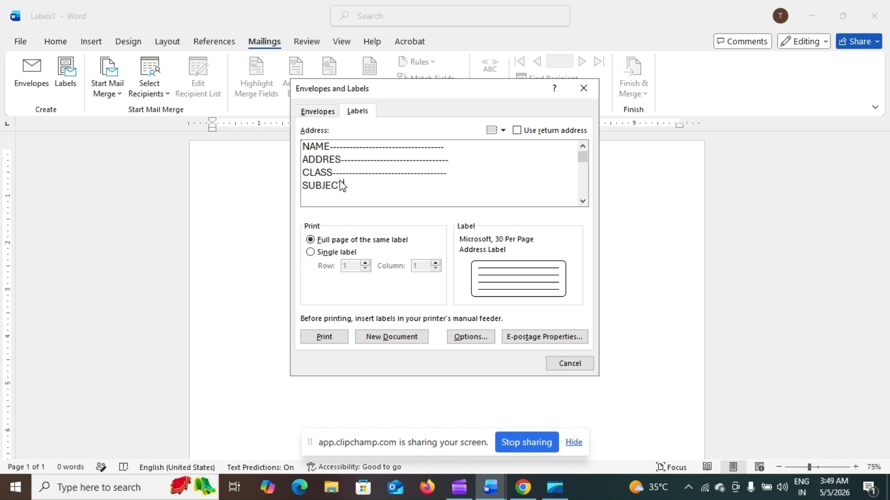
type("BJECT----------------------------")
left_click(457, 338)
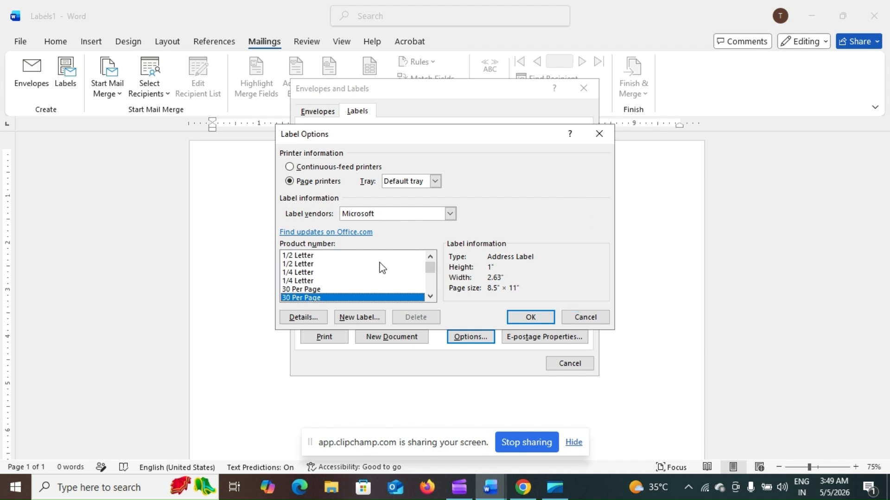
left_click(598, 134)
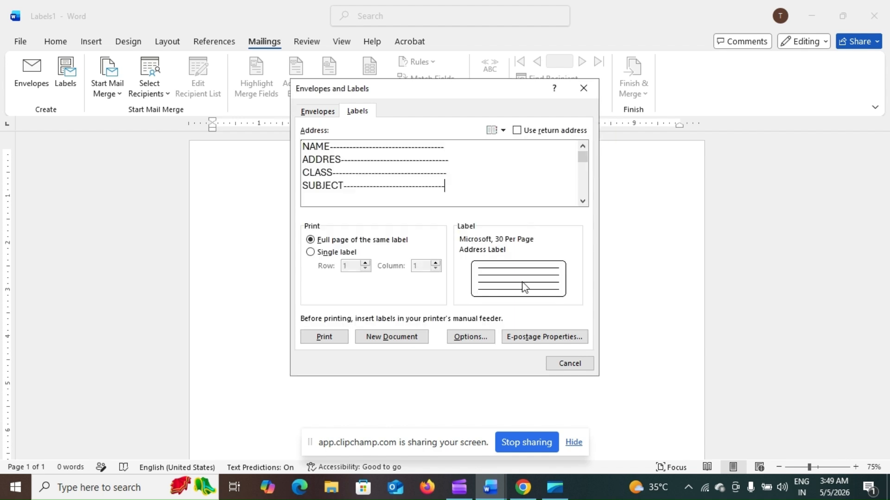
left_click(471, 336)
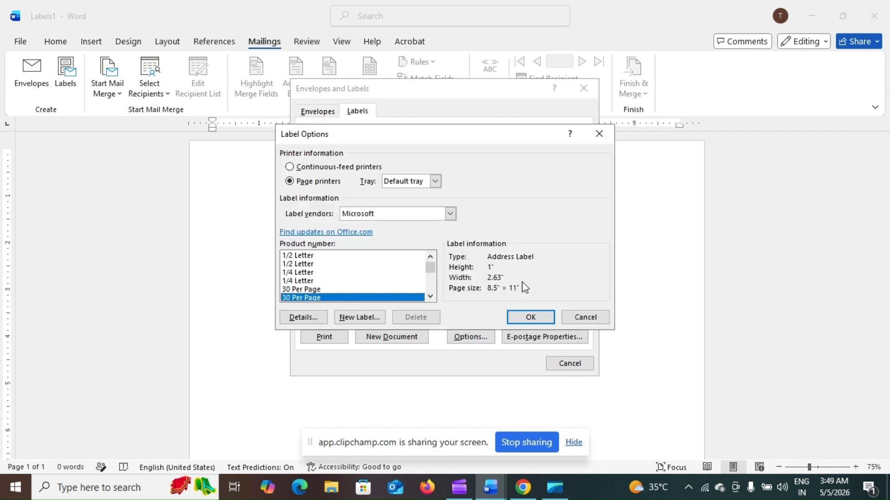
left_click(295, 289)
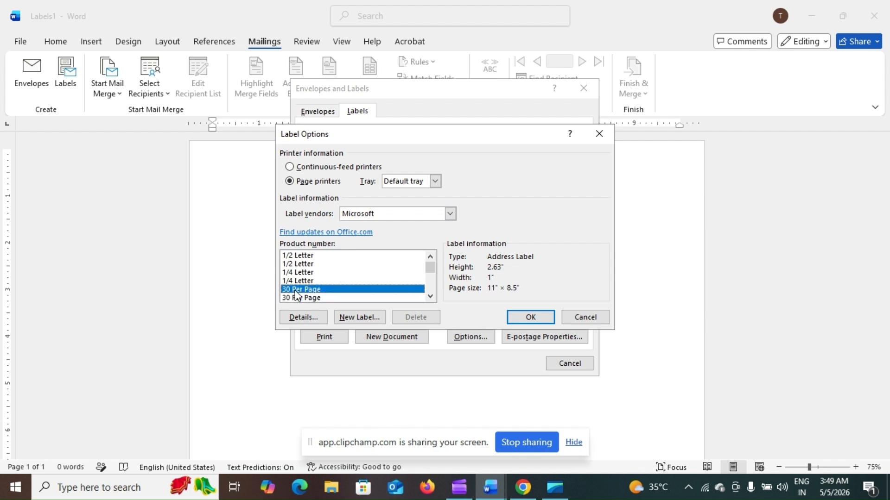
left_click(525, 323)
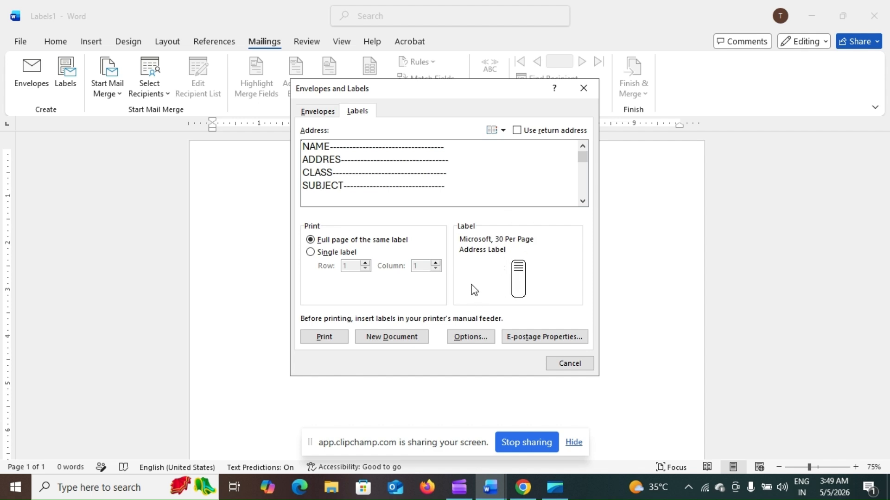
left_click(503, 258)
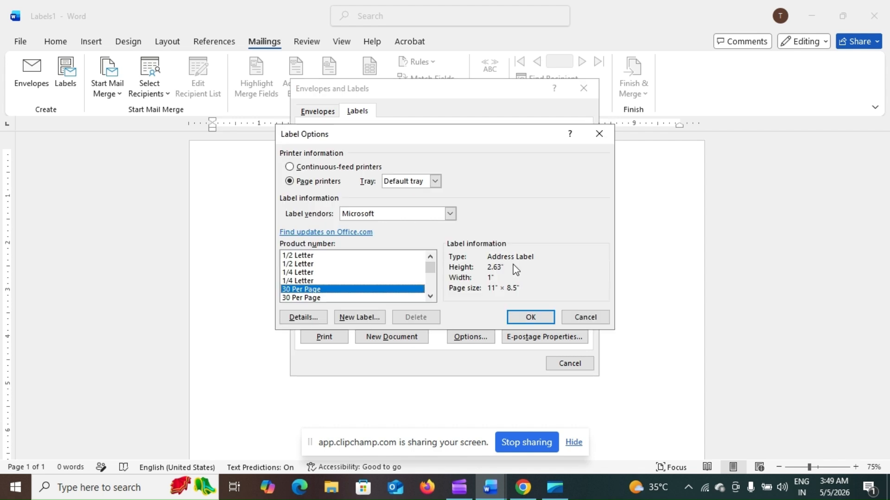
left_click(313, 299)
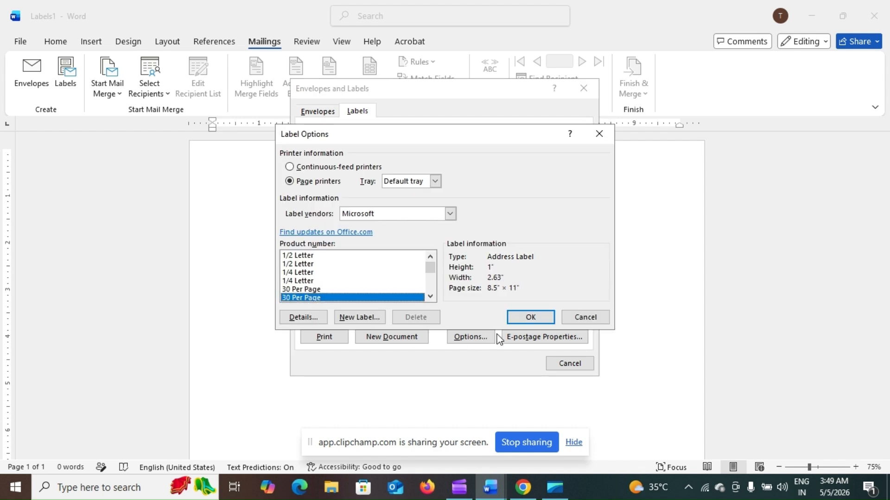
left_click(529, 318)
key("End")
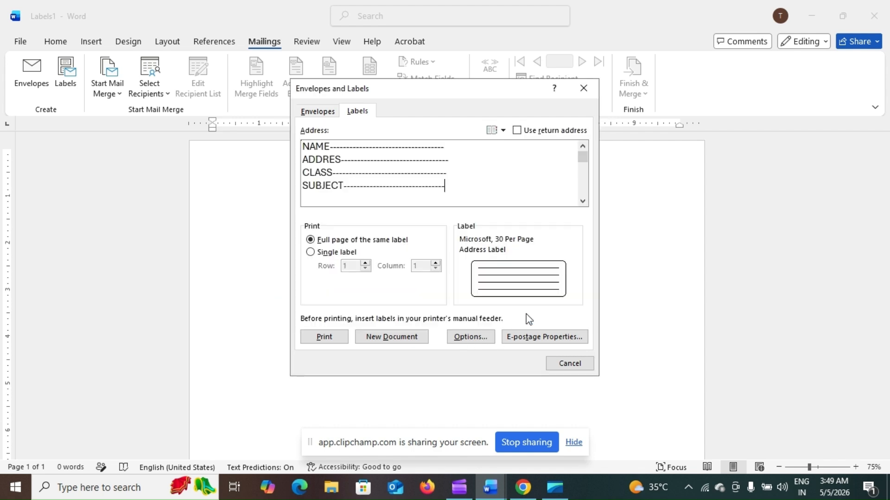
left_click(371, 338)
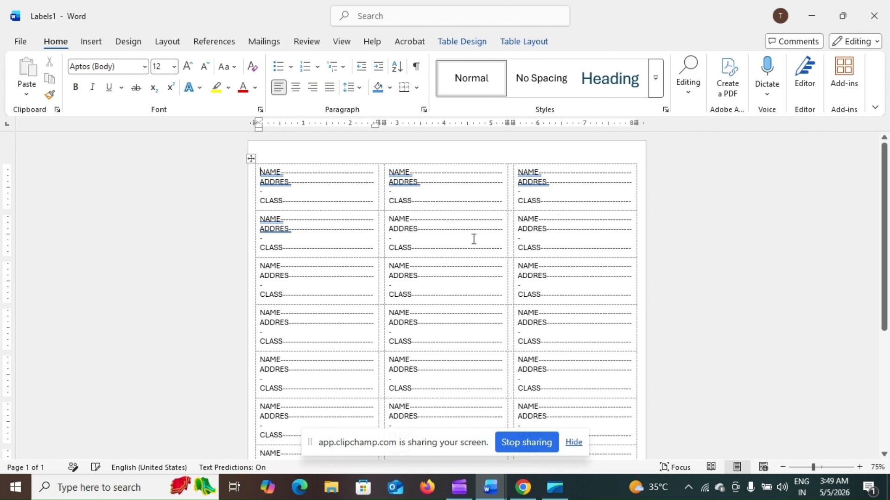
- Select the entire three-column label table in the new Labels1 document
left_click(253, 158)
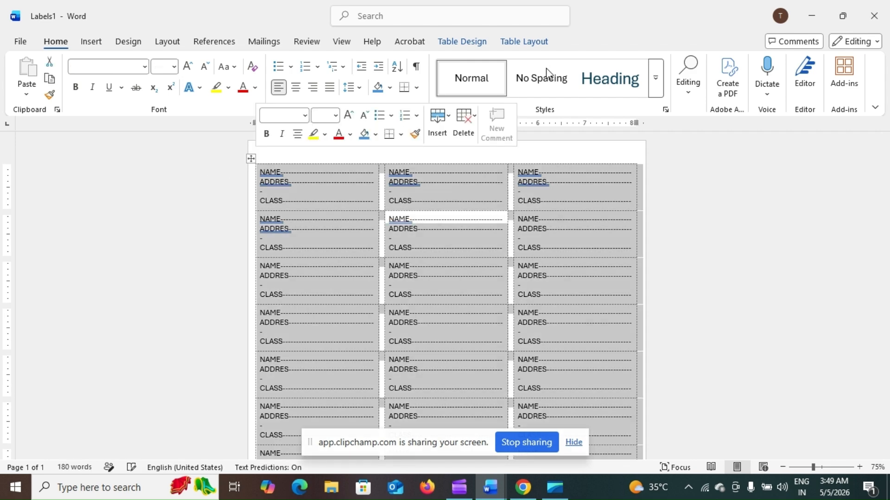
- Shade all the label table cells purple using Table Design shading
left_click(466, 42)
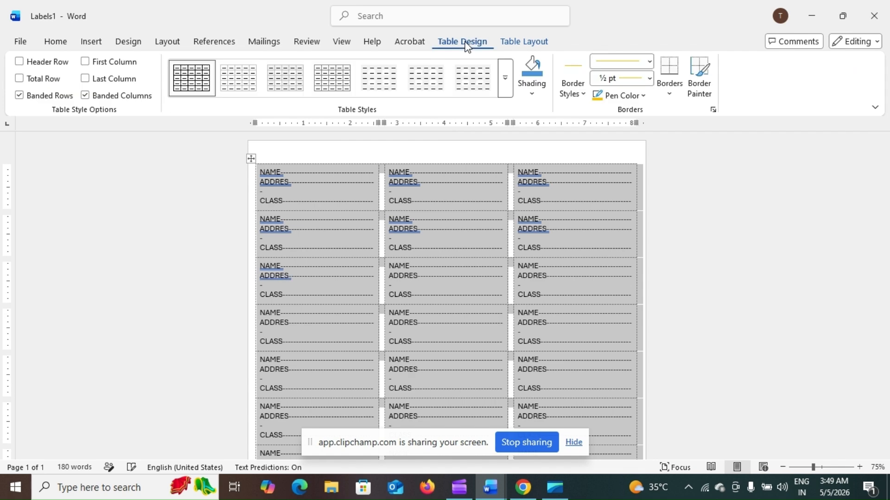
left_click(532, 81)
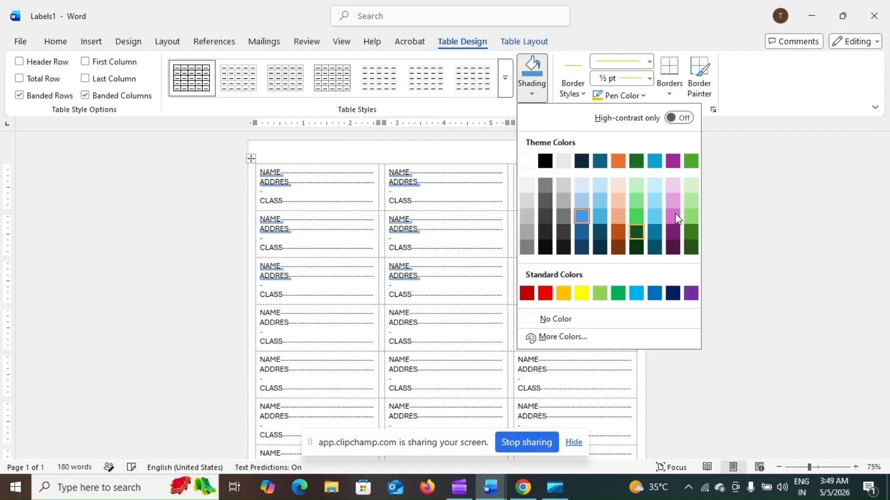
left_click(675, 216)
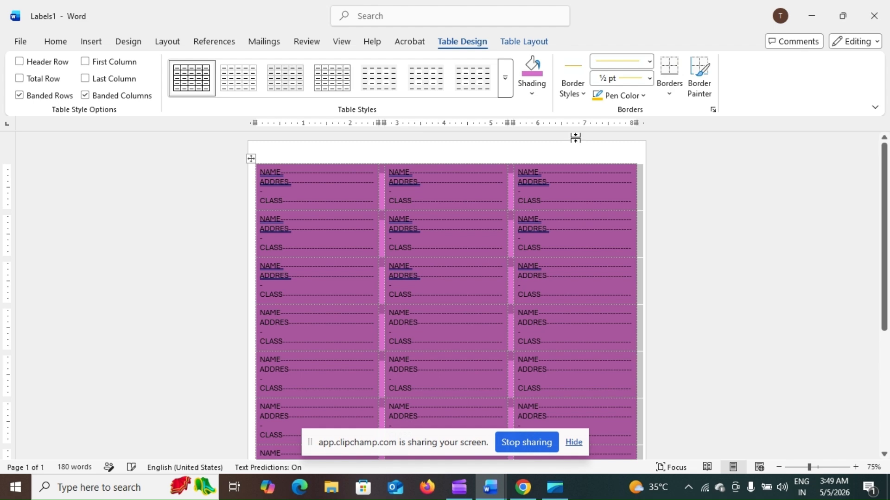
- Apply a dark solid line as All Borders to every label cell, then deselect the table
left_click(583, 94)
left_click(561, 165)
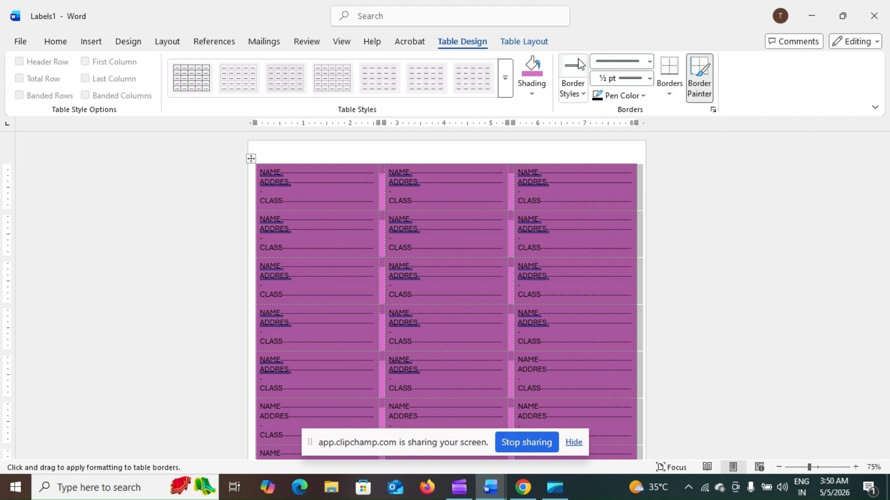
left_click(675, 95)
left_click(680, 211)
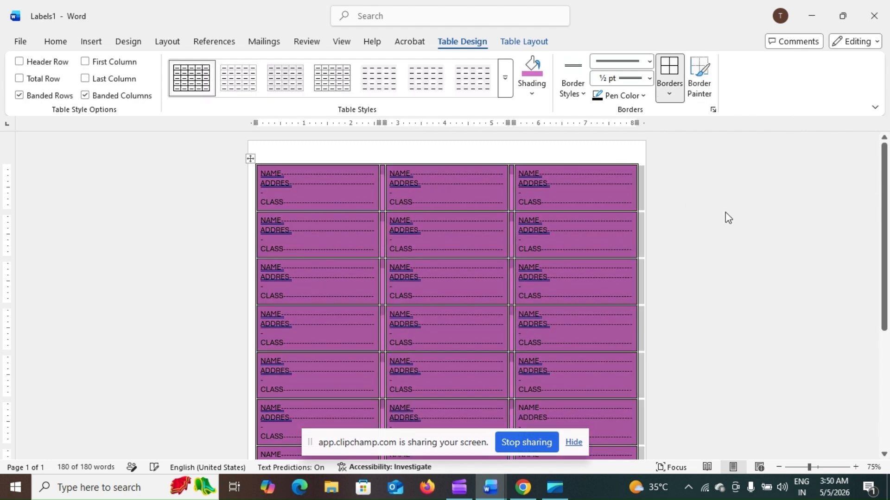
left_click(726, 212)
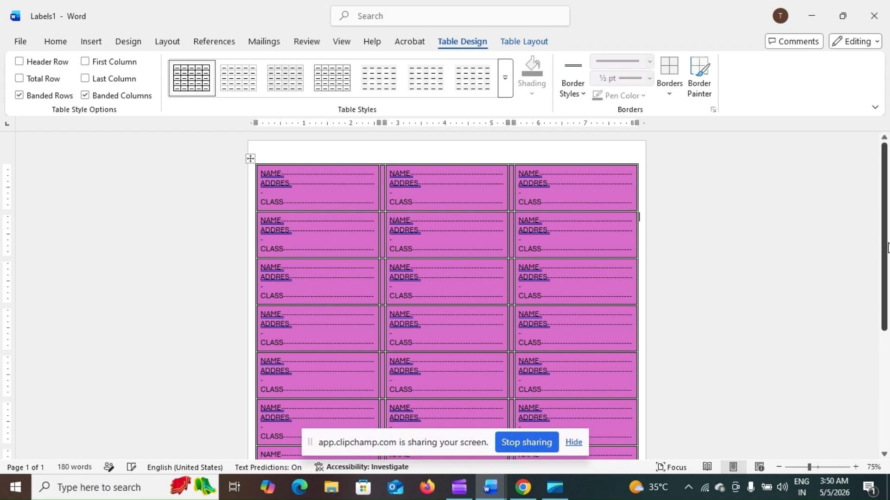
scroll(853, 417, "down", 5)
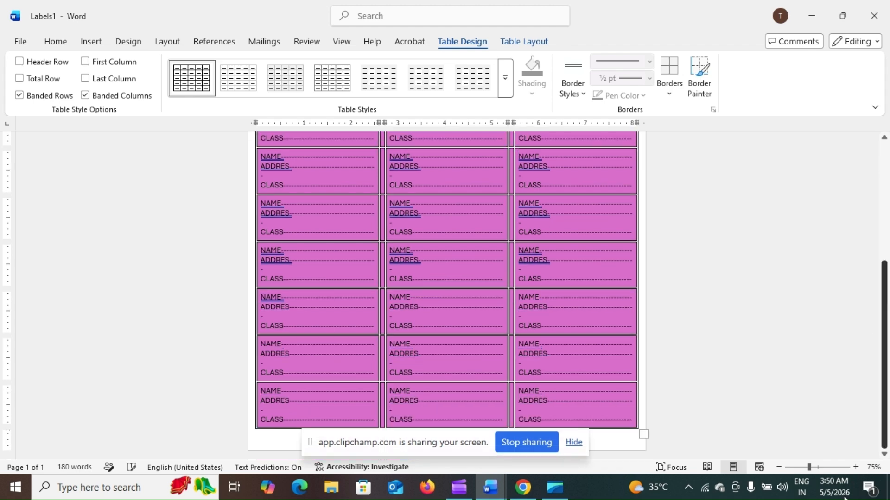
left_click_drag(844, 499, 889, 217)
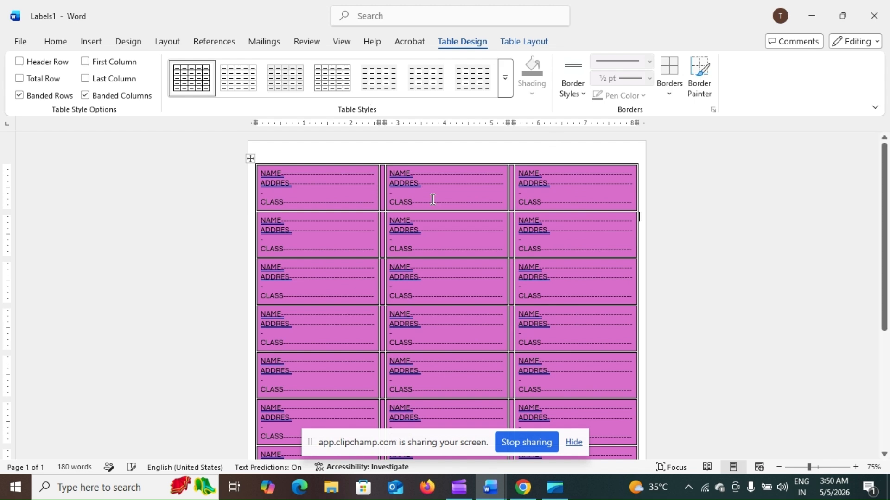
- Switch from Labels1 to the New Microsoft Word Document containing the Joining Letter
mouse_move(489, 488)
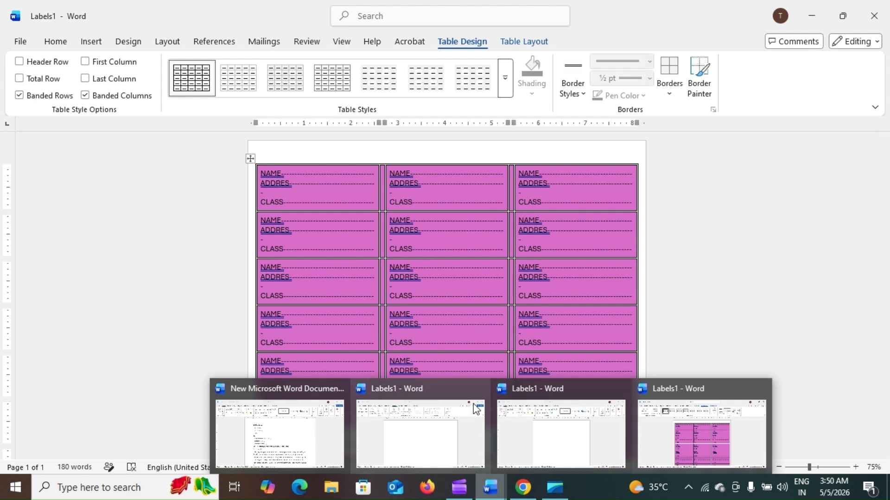
left_click(325, 457)
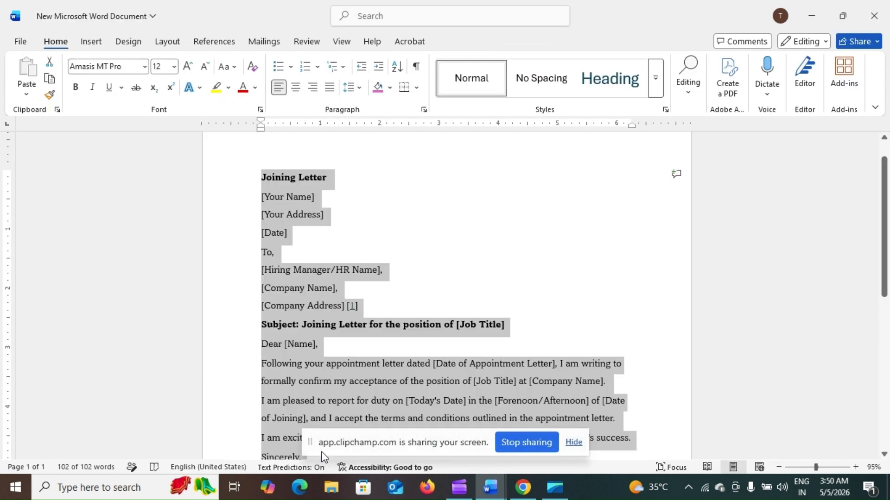
- Deselect text in the Joining Letter and show the Mailings tab tools
left_click(582, 260)
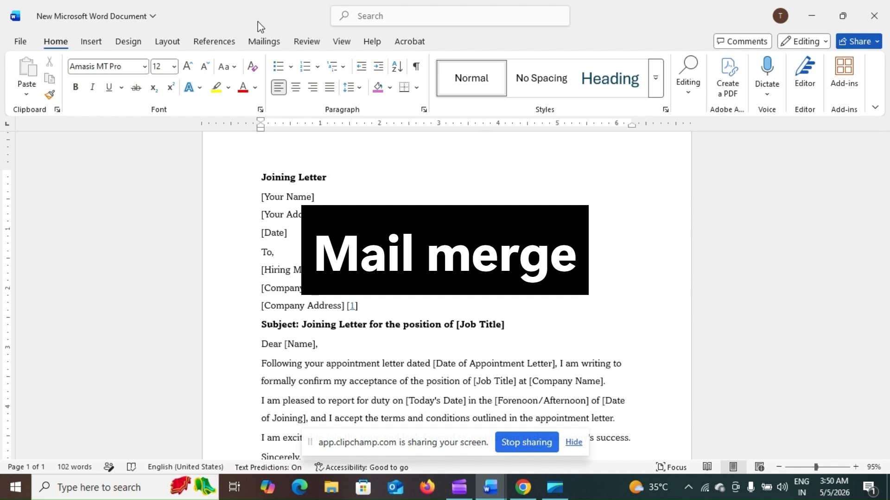
left_click(264, 43)
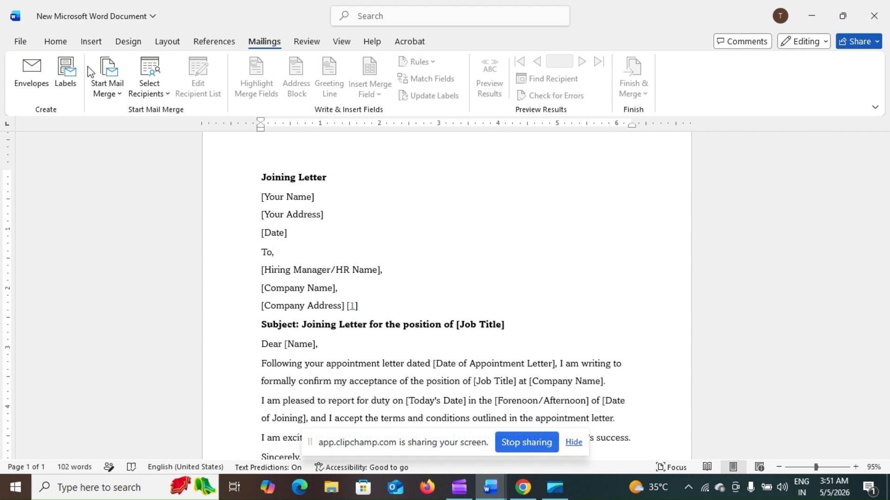
- Delete the stray ' [1]' after [Company Address] and open Start Mail Merge options
mouse_move(884, 213)
left_mouse_down()
mouse_move(884, 314)
mouse_move(883, 230)
left_mouse_up()
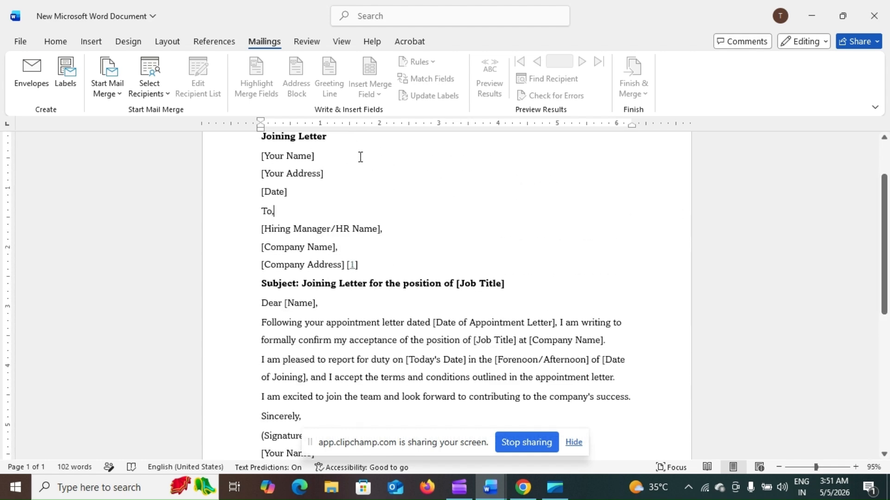
scroll(888, 224, "up", 3)
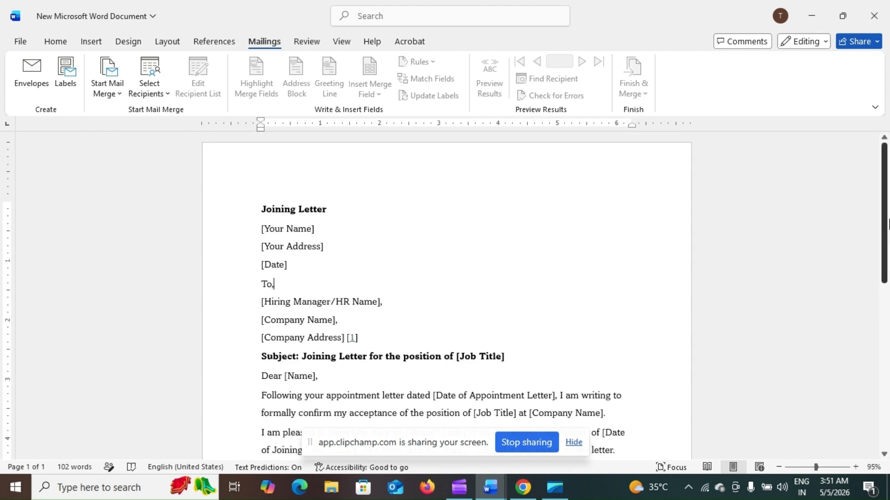
scroll(887, 250, "down", 1)
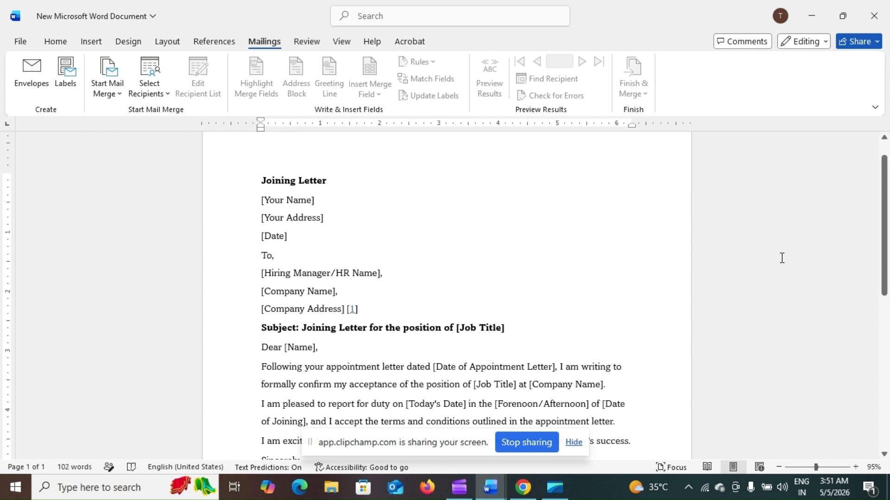
left_click(365, 315)
key("BackSpace")
key("BackSpace")
key("BackSpace")
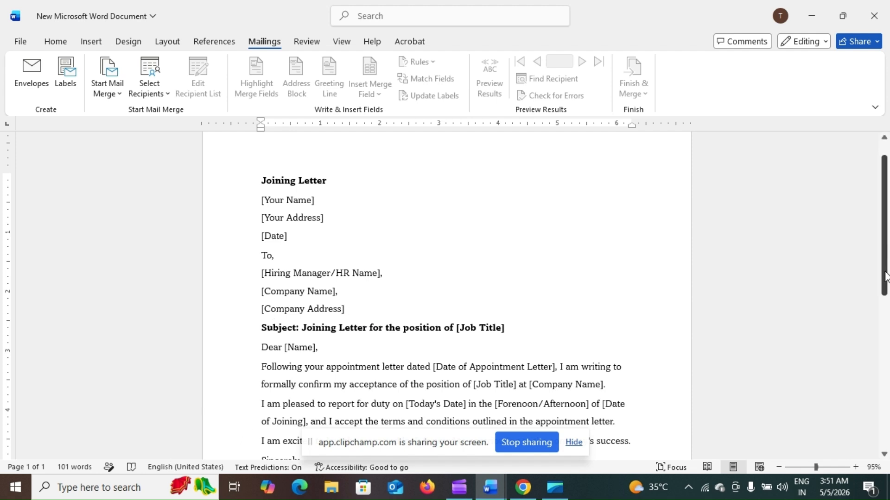
left_click_drag(885, 276, 861, 320)
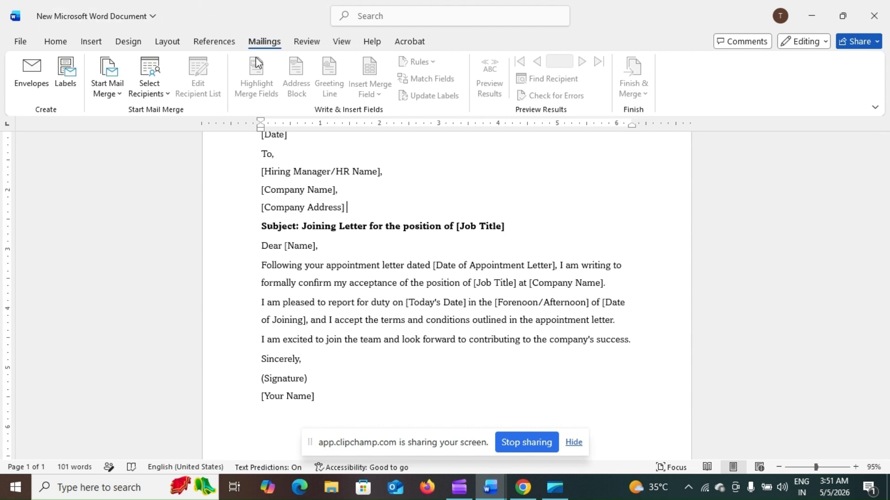
left_click(116, 85)
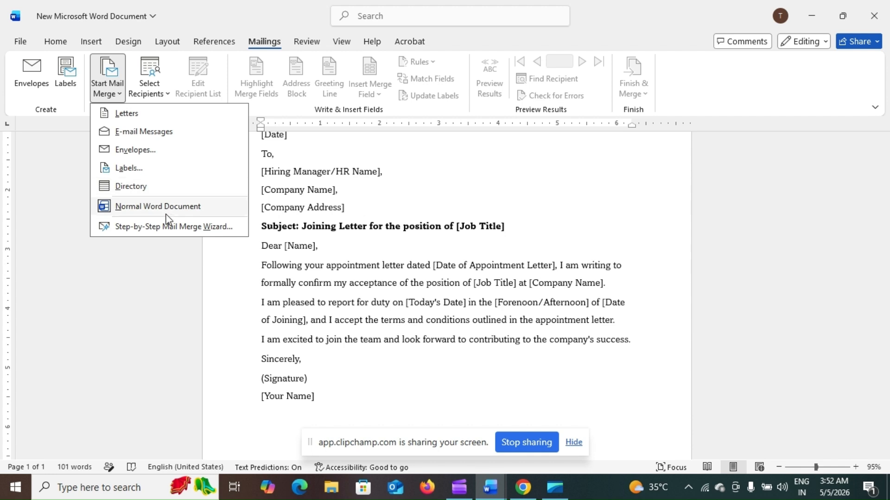
- Run the Step-by-Step Mail Merge Wizard to step 3 and select Type a new list
left_click(165, 226)
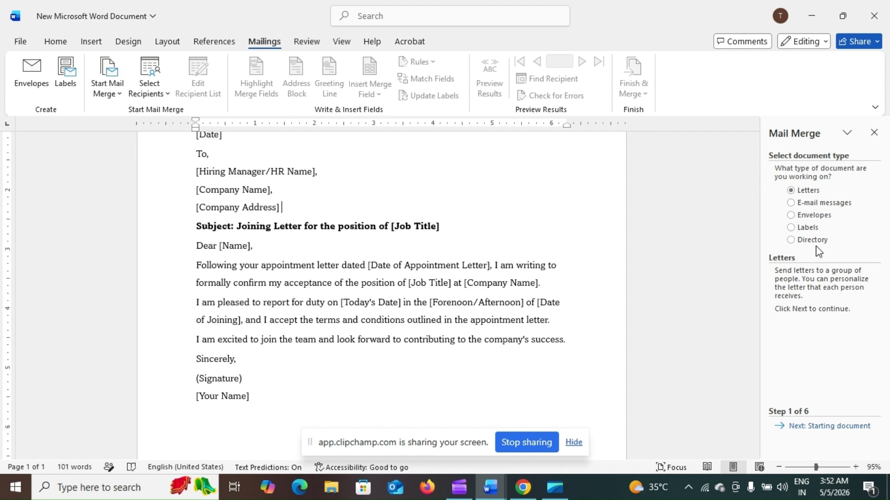
left_click(823, 427)
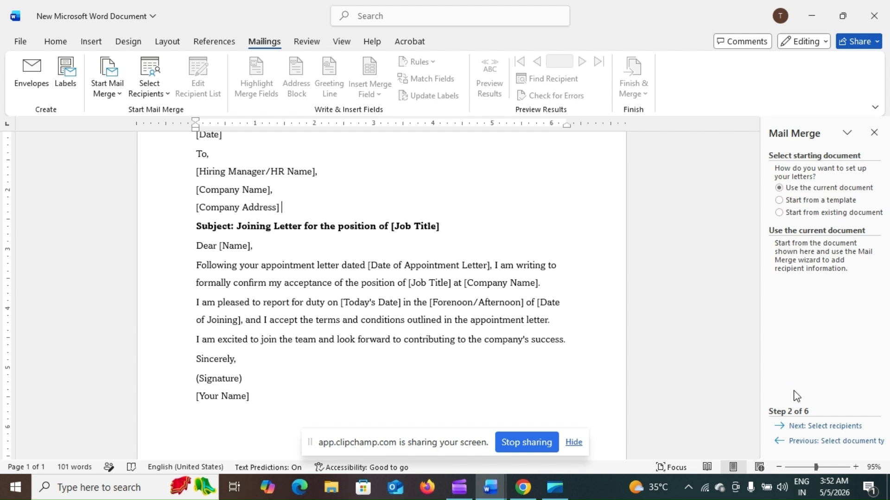
left_click(835, 428)
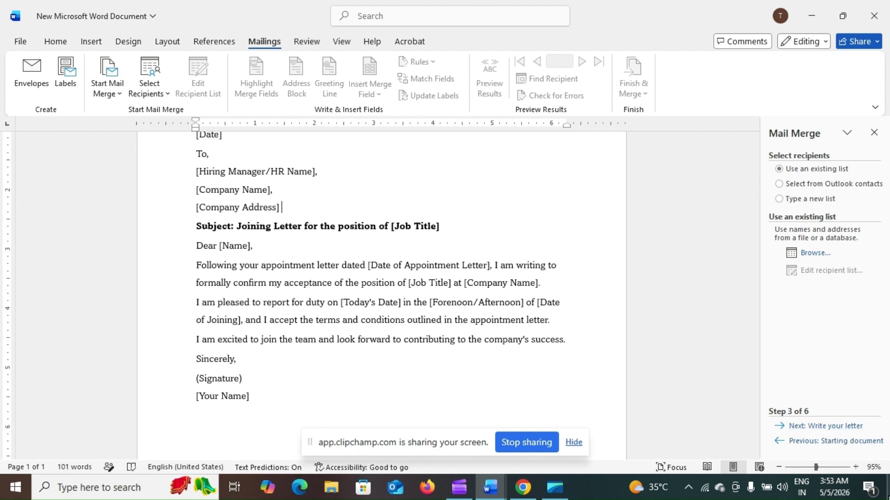
left_click(780, 199)
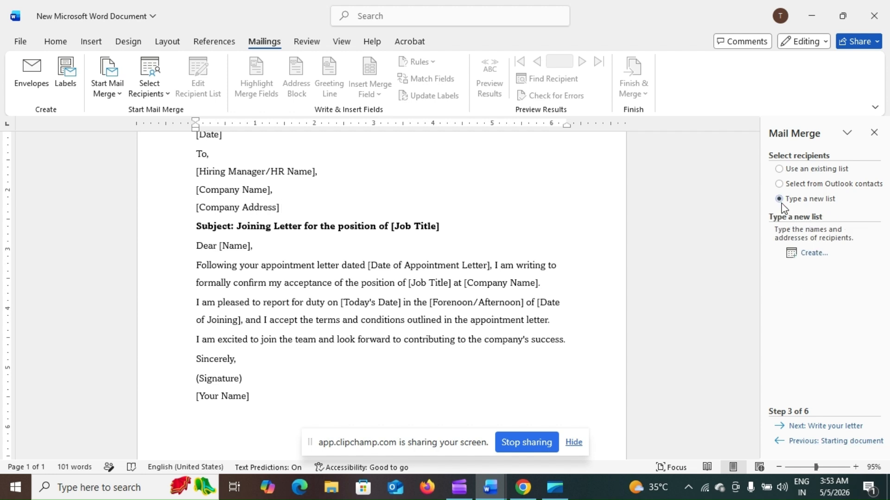
- Create a New Address List, move it beside the letter at 77% zoom, and cancel deleting the entry
left_click(809, 253)
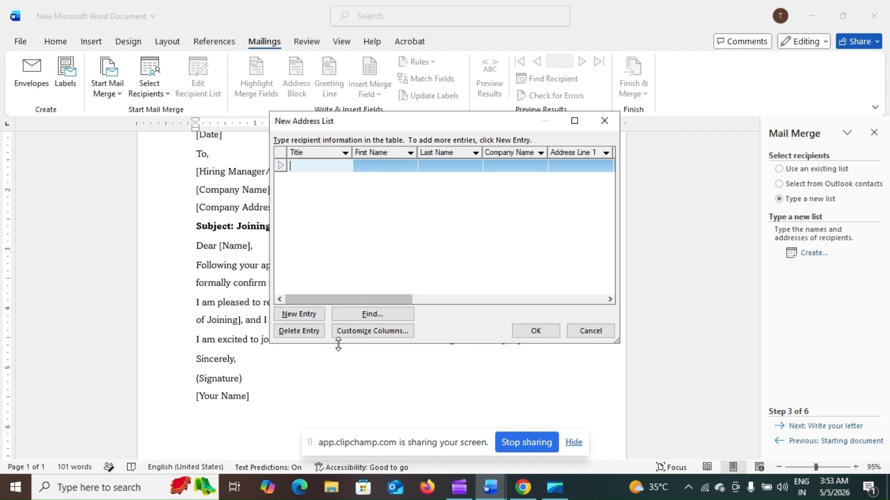
left_click_drag(336, 307, 150, 308)
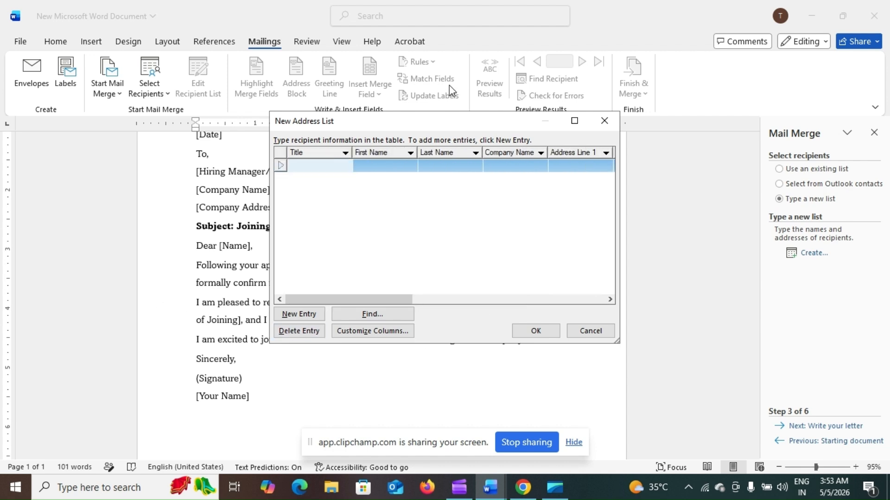
left_click_drag(443, 121, 577, 98)
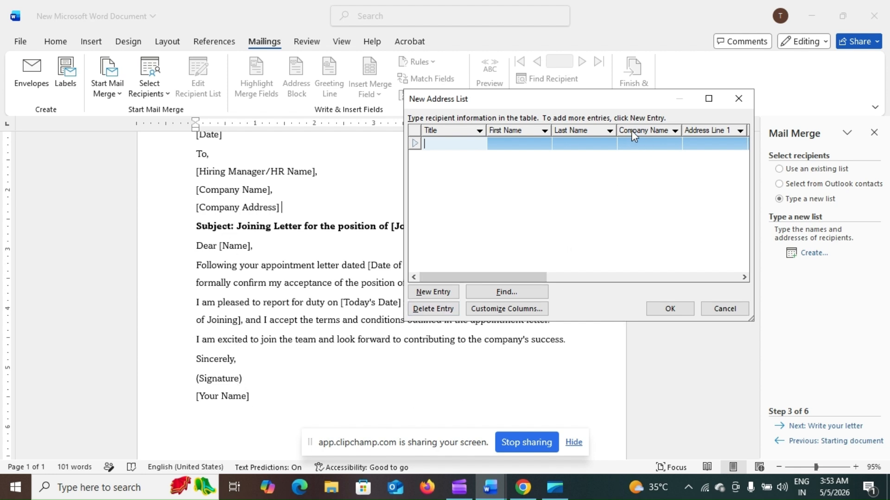
left_click(729, 104)
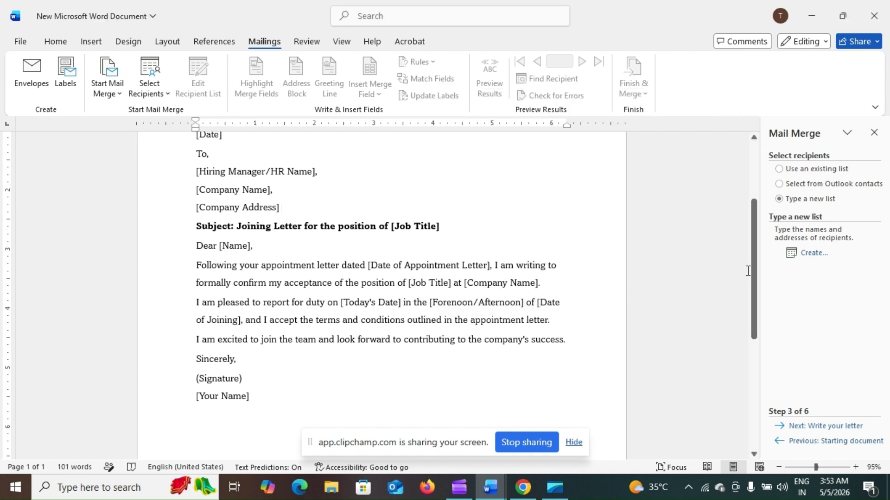
left_click_drag(752, 280, 752, 224)
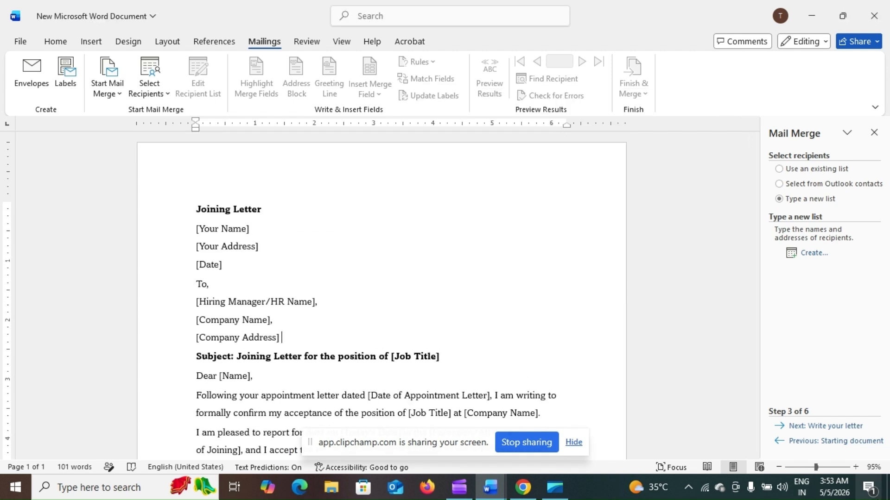
left_click(809, 468)
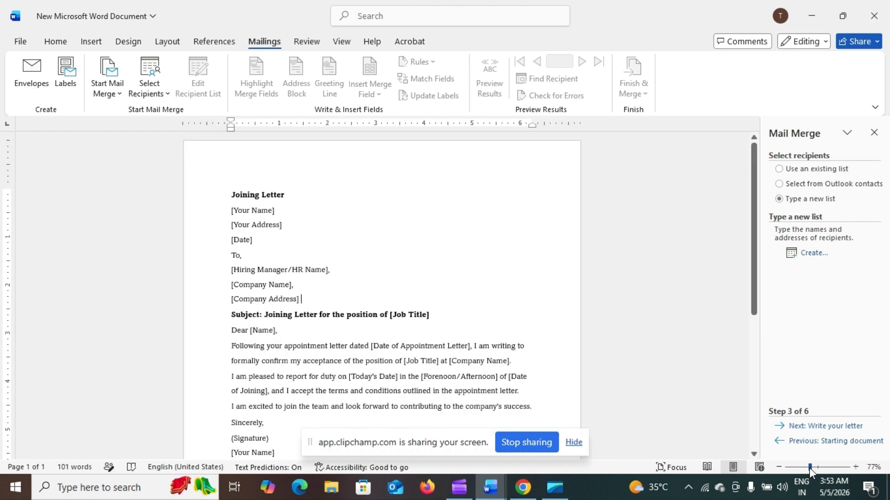
left_click(804, 254)
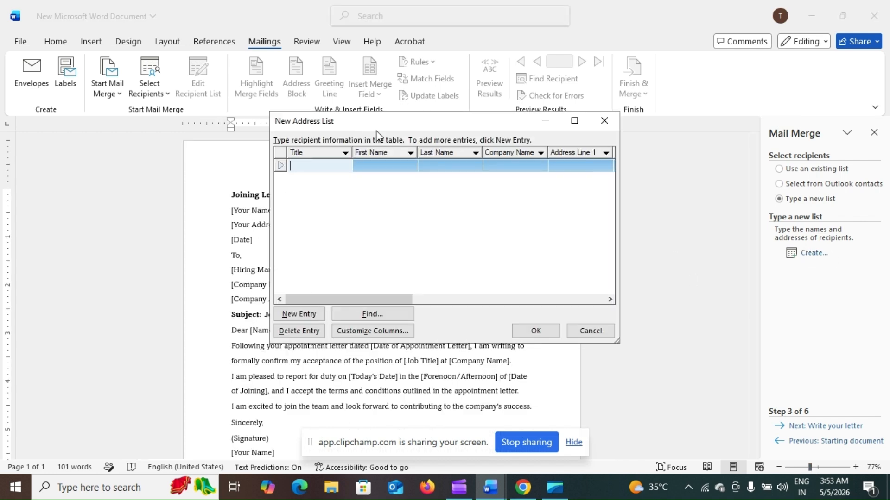
left_click_drag(376, 128, 587, 128)
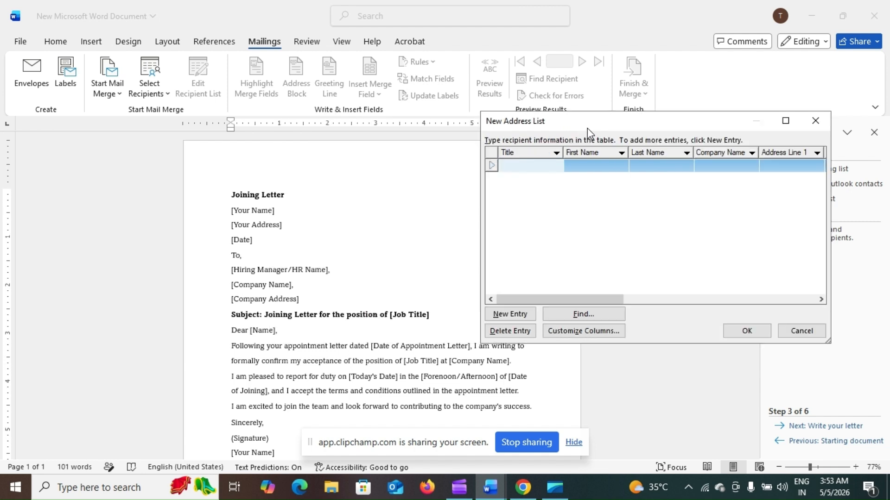
left_click(500, 335)
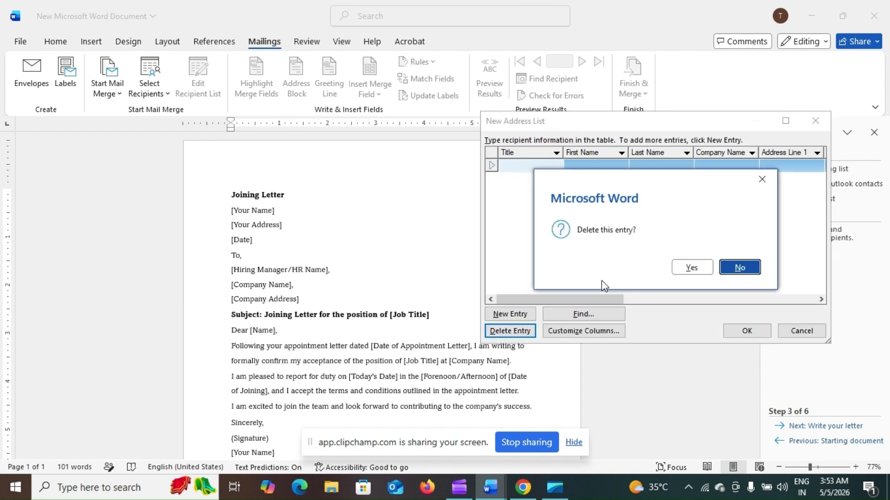
left_click(762, 179)
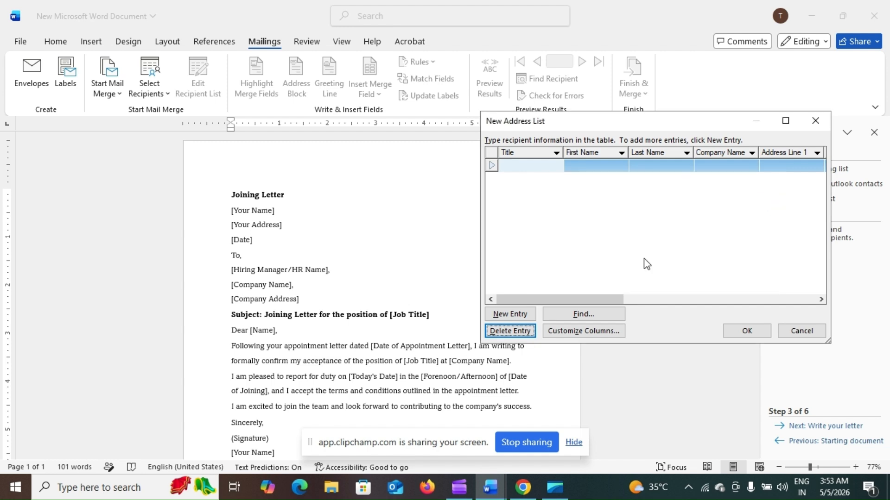
- Open Customize Columns and delete the Last Name field
left_click(574, 331)
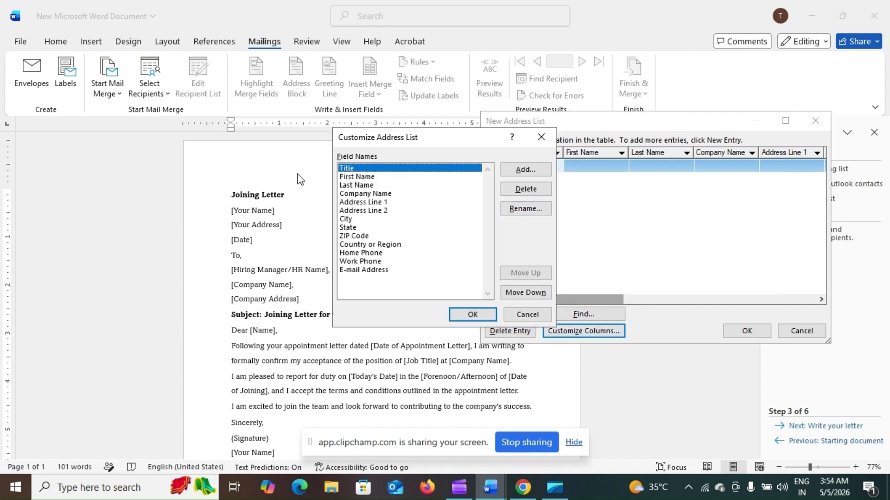
left_click(360, 185)
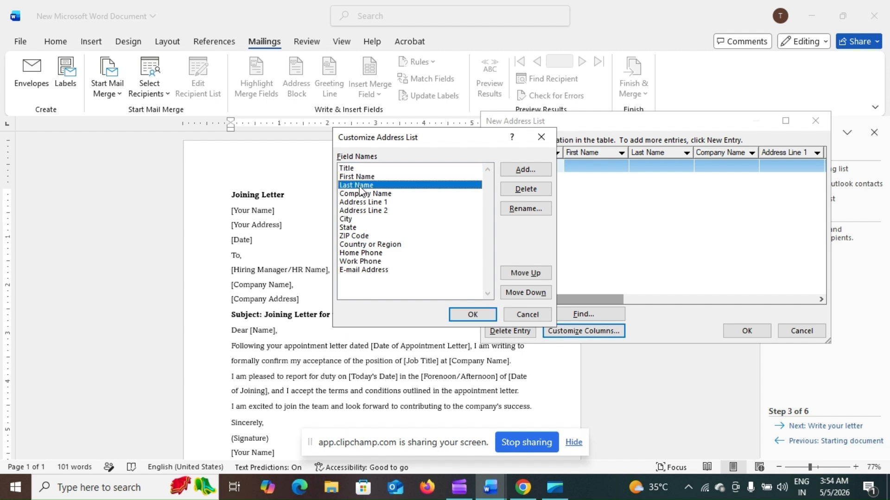
left_click(508, 188)
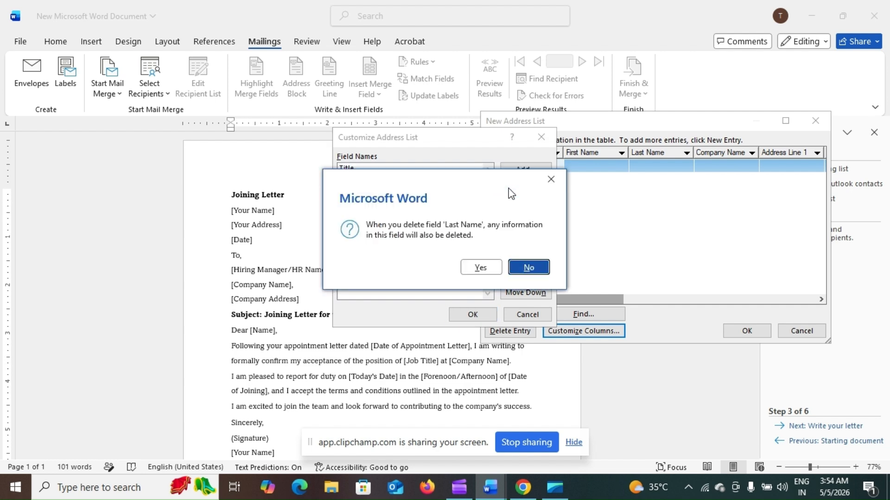
left_click(482, 268)
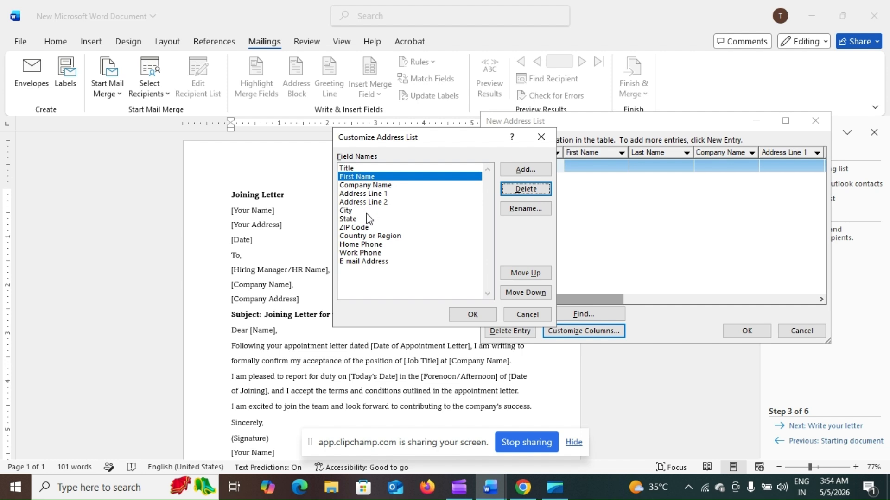
- Add new fields named DATE and HR NAME to the address list
left_click(523, 171)
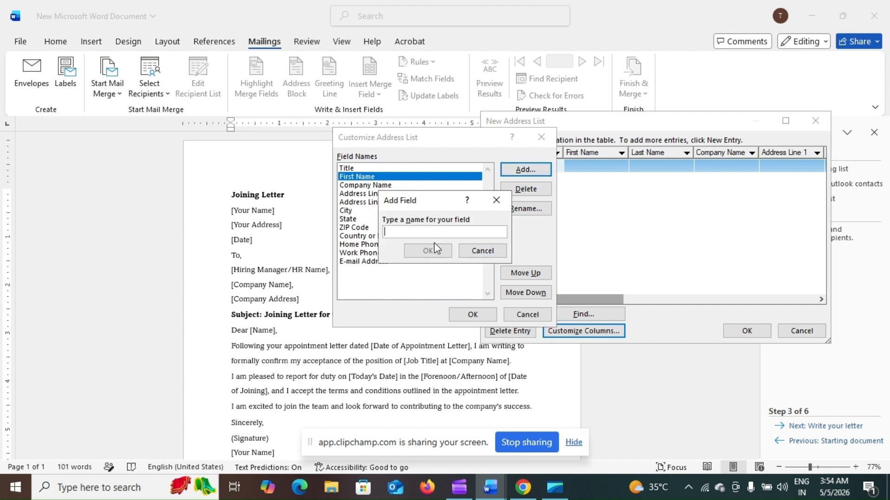
type("DATE")
left_click(429, 253)
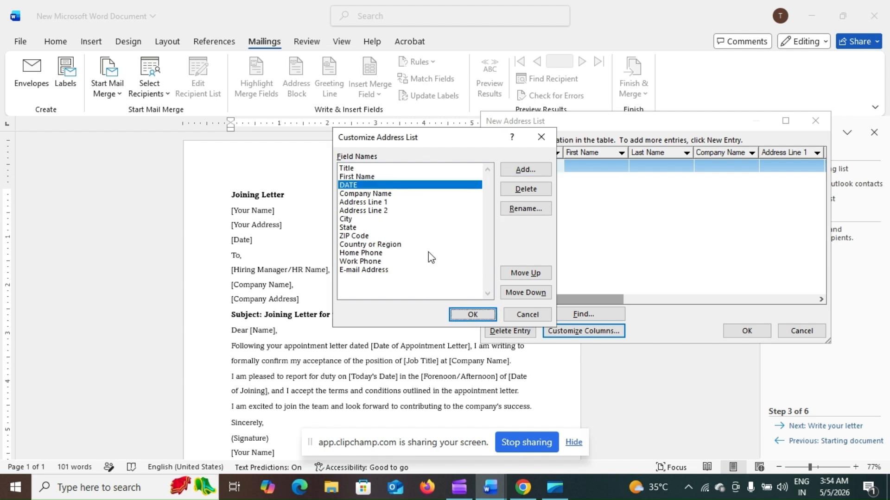
left_click(525, 170)
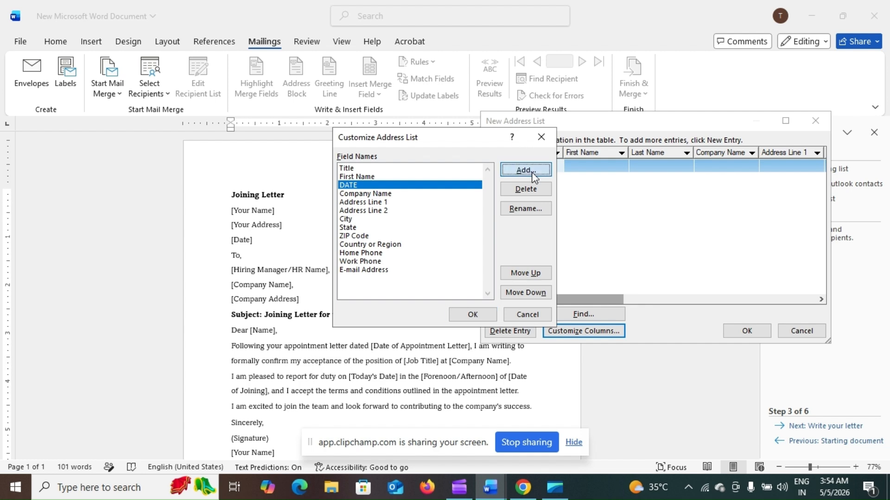
type("HR")
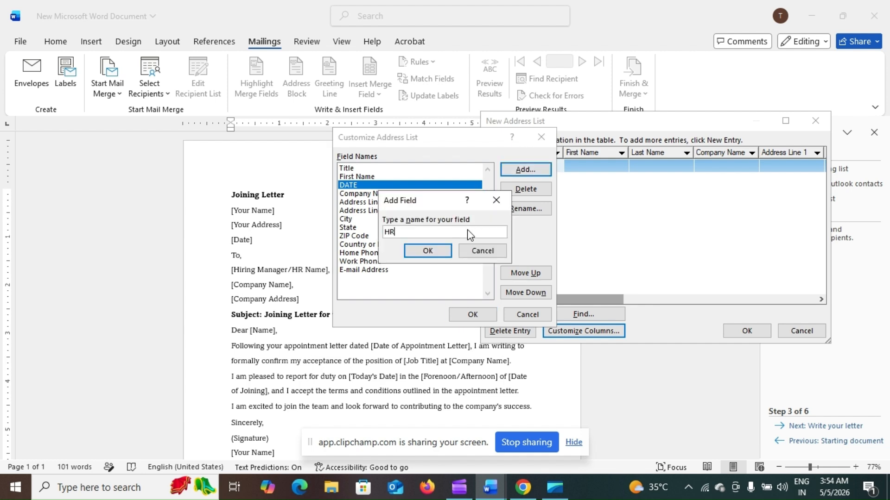
type(" NAME")
left_click(434, 253)
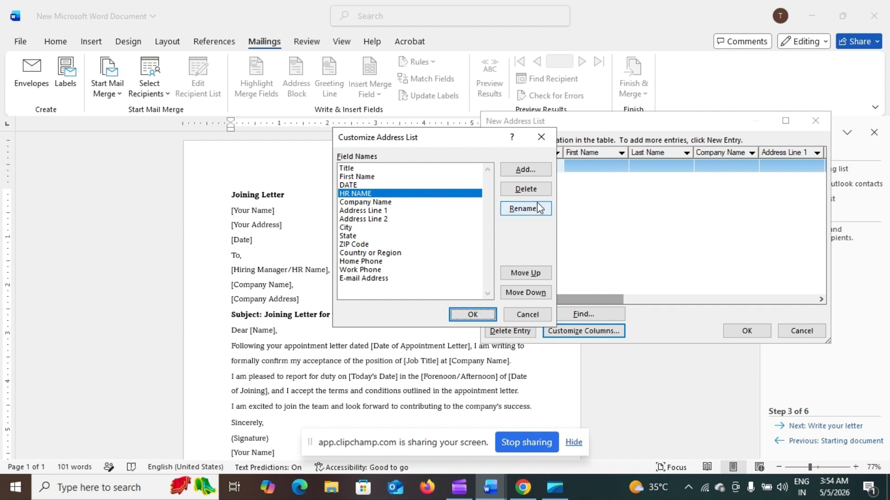
- Add a new field named JOB TITLE to the address list
left_click(535, 170)
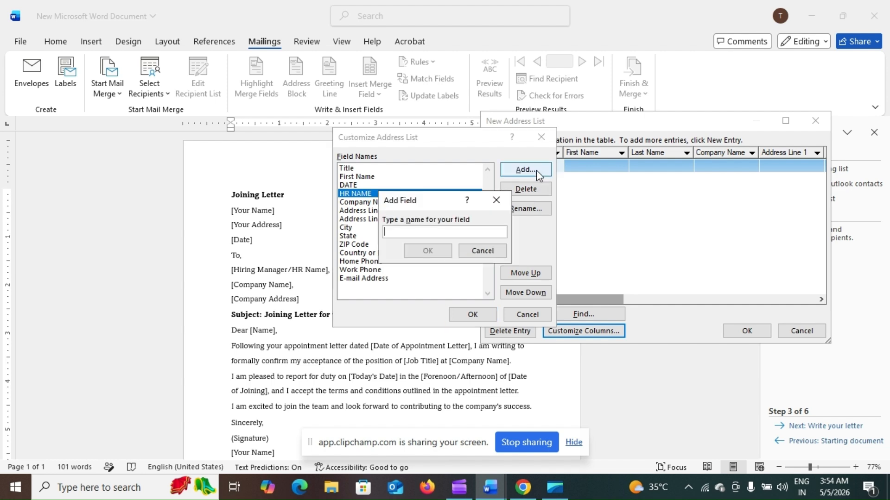
type("JOB ")
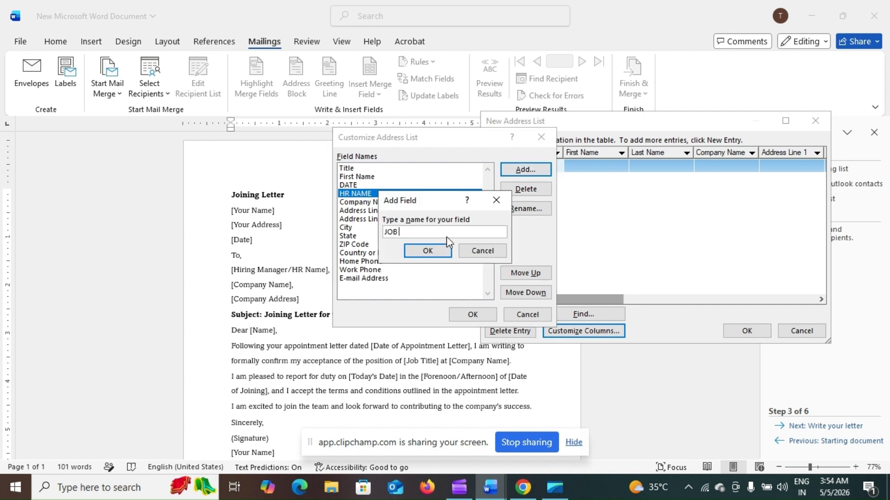
type("TUT")
key("BackSpace")
type("ITLE")
left_click(430, 248)
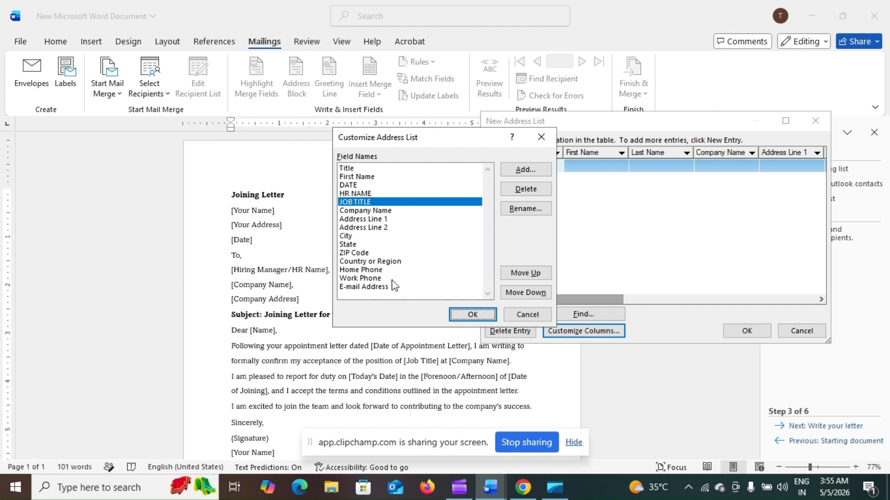
- Delete the ZIP Code, Home Phone and Country or Region fields and apply the column changes
left_click(362, 253)
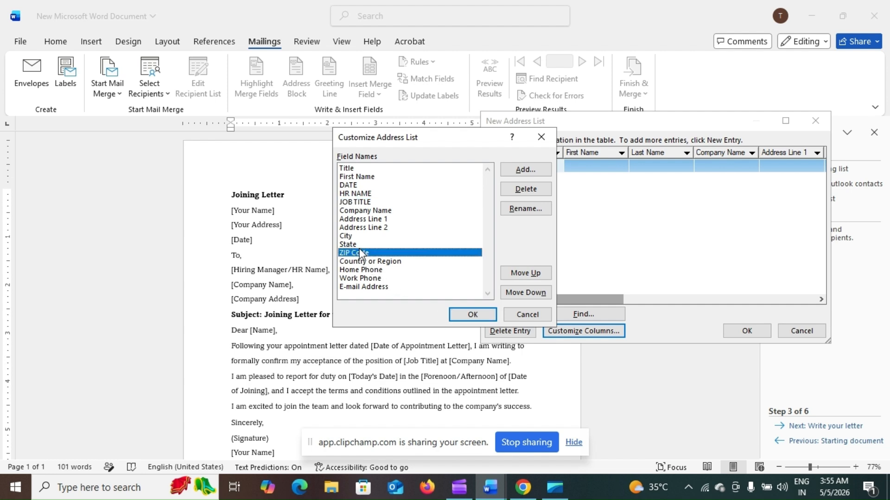
left_click(359, 245)
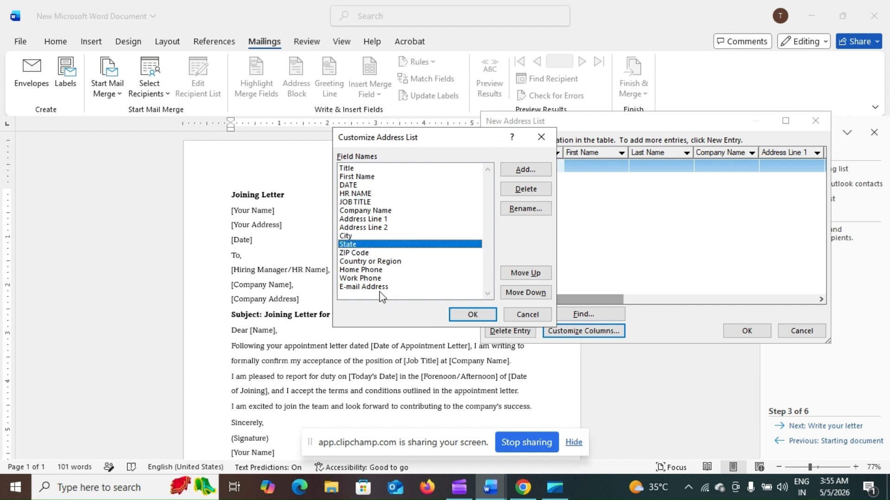
left_click(352, 253)
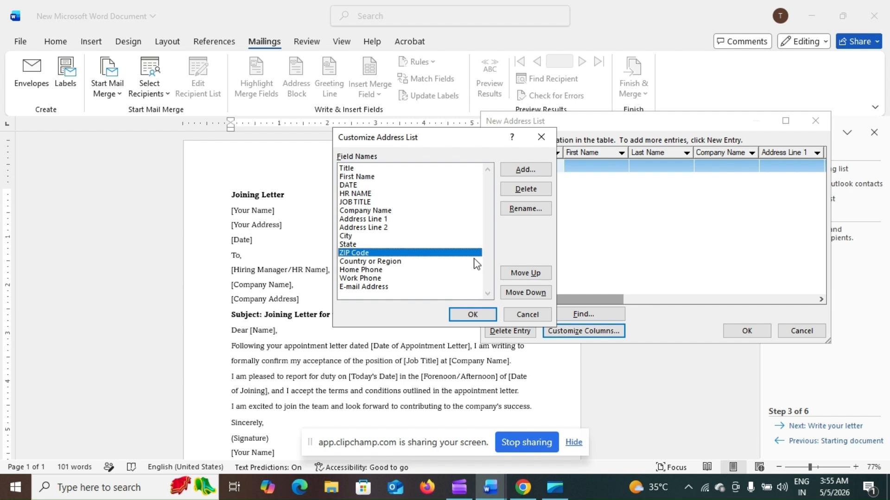
left_click(532, 187)
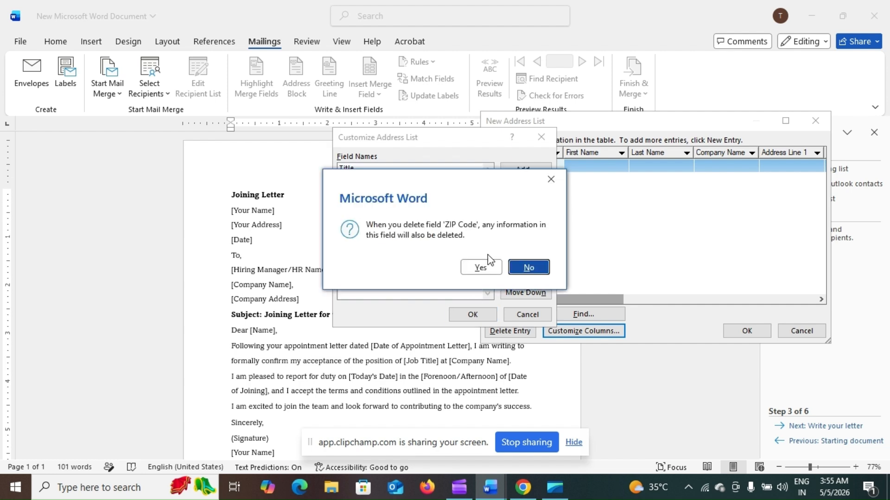
left_click(481, 268)
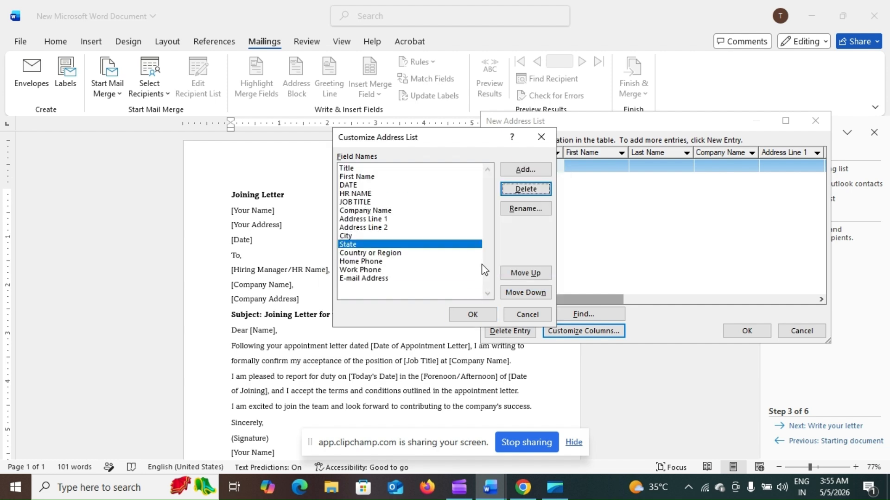
left_click(395, 260)
left_click(508, 194)
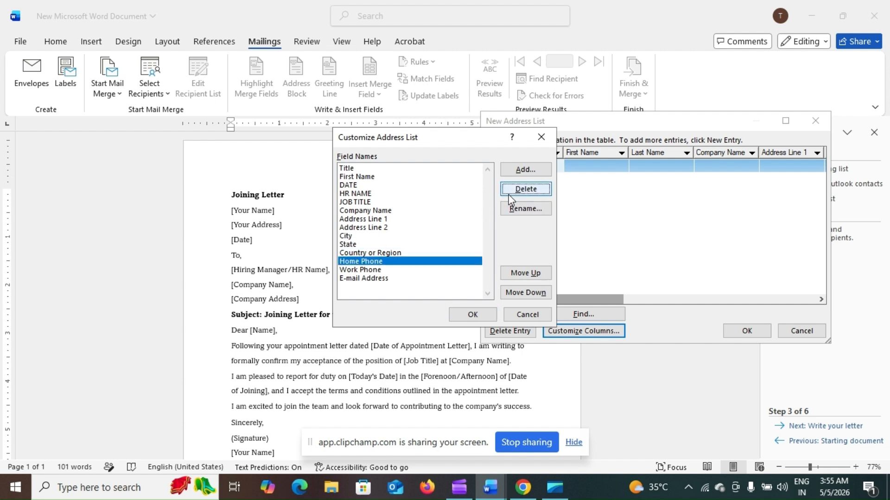
left_click(481, 265)
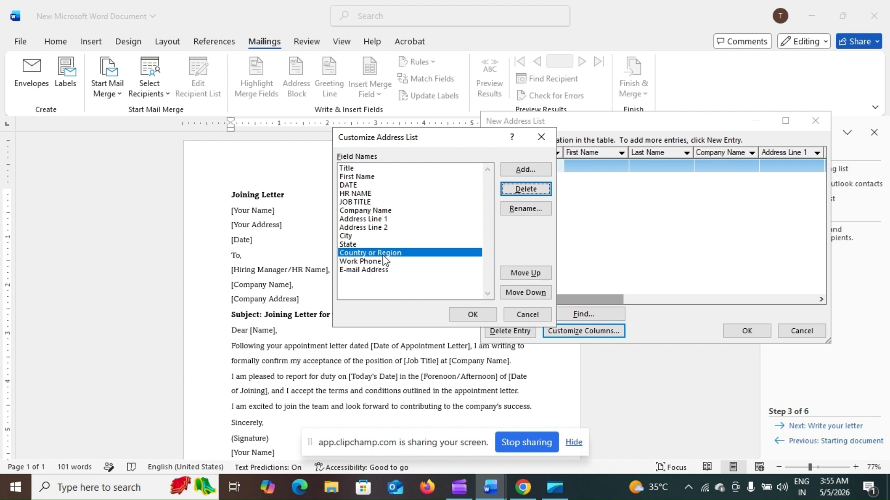
left_click(524, 193)
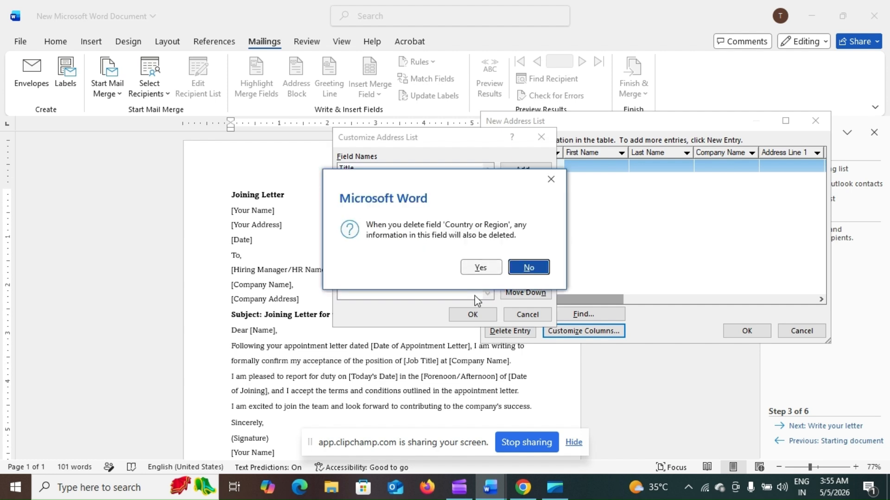
left_click(482, 267)
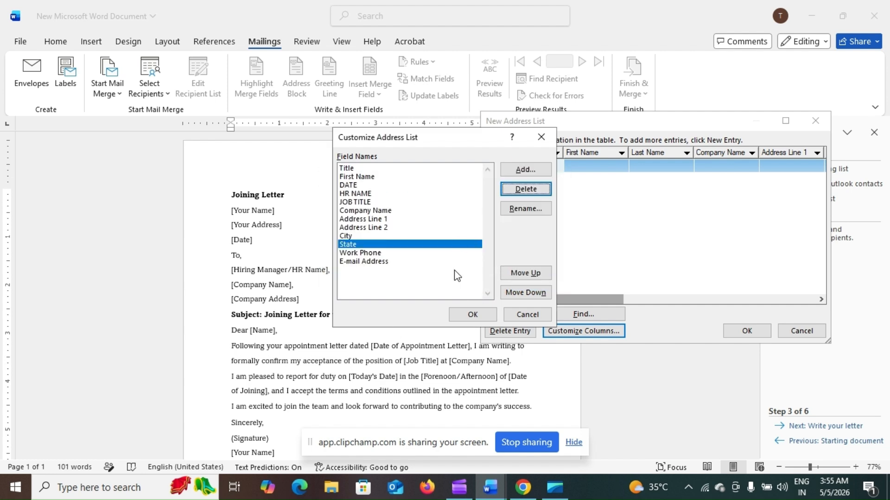
left_click(467, 316)
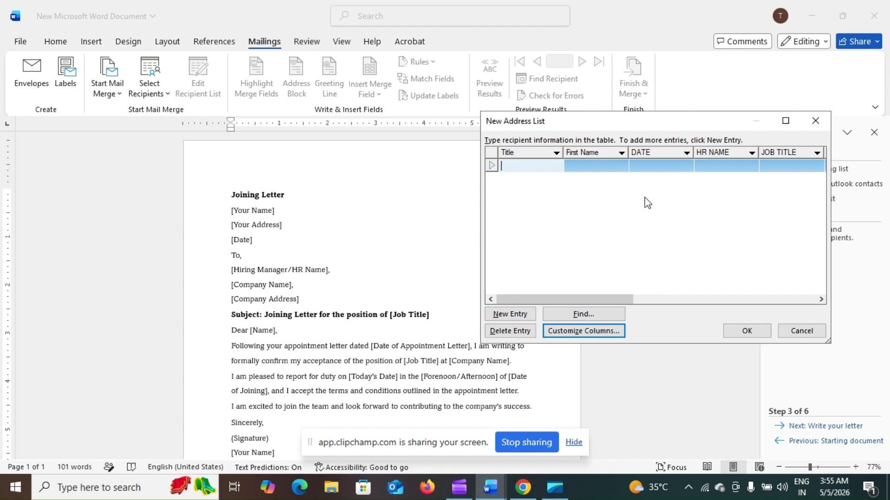
- Enter title 'JOINING LETTER', the recipient's name, date 25/6/2026 and the HR person's name
left_click_drag(525, 131, 386, 144)
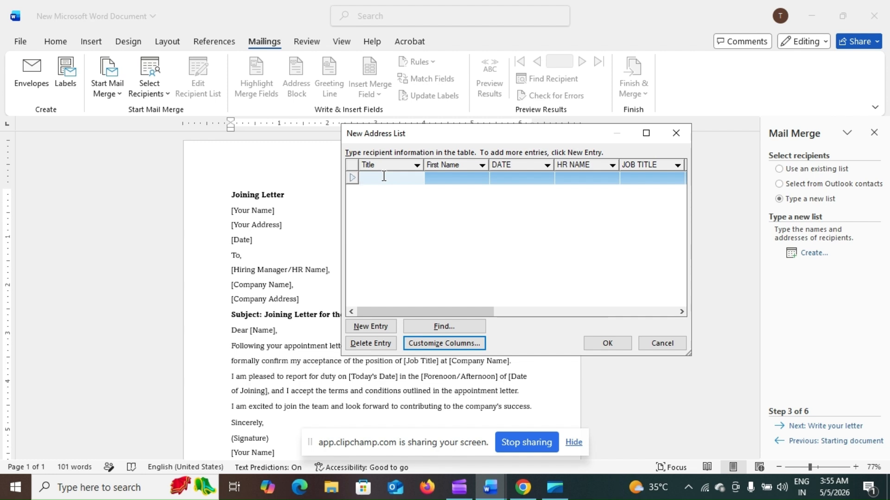
type("JOINING LETTER")
key("Tab")
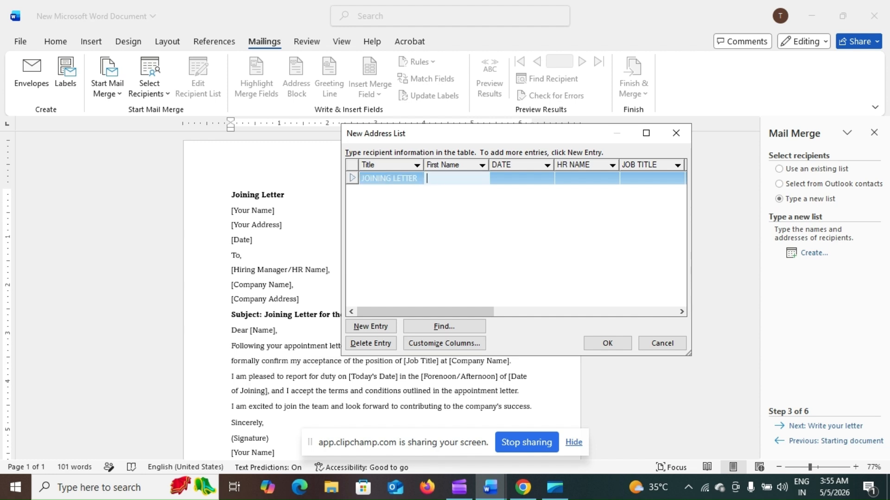
key("Tab")
type("25/6/2026")
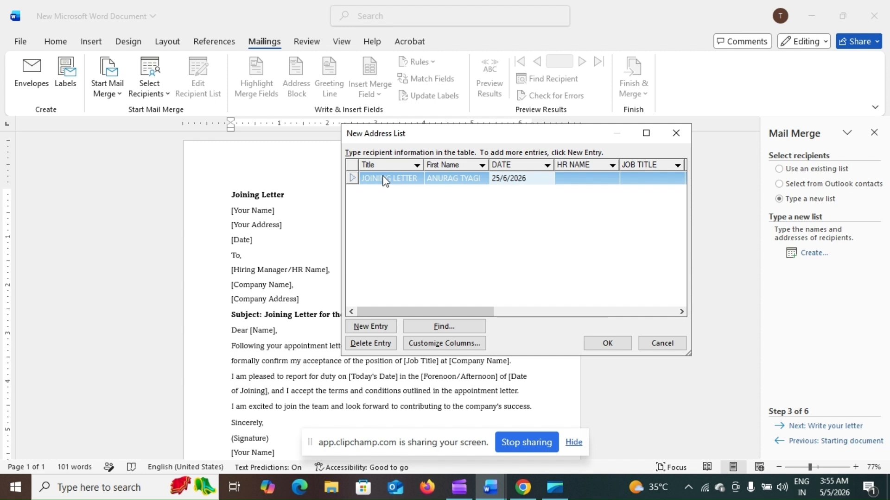
key("Tab")
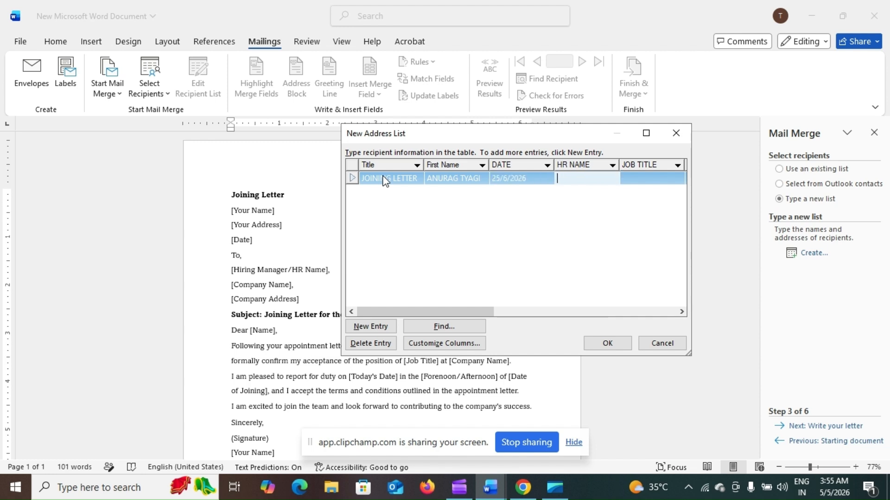
key("Tab")
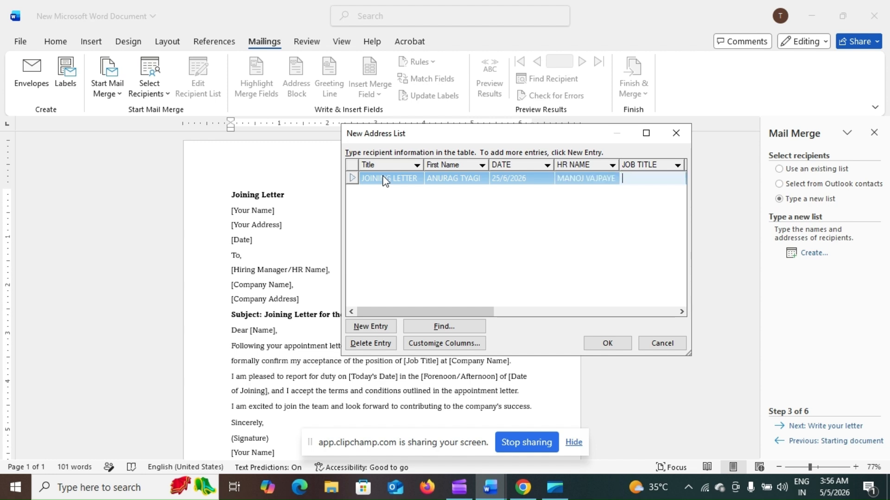
- Fill in company XYZ FINANCE, address lines, city, state, work phone and e-mail, then start a new entry
key("Tab")
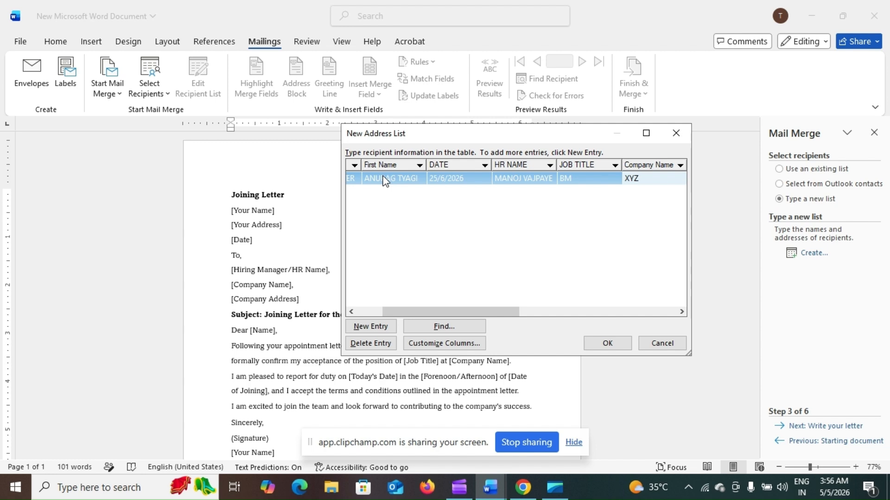
type("XYZ FINANCE")
key("Tab")
type("BILASPUR(C.G.)")
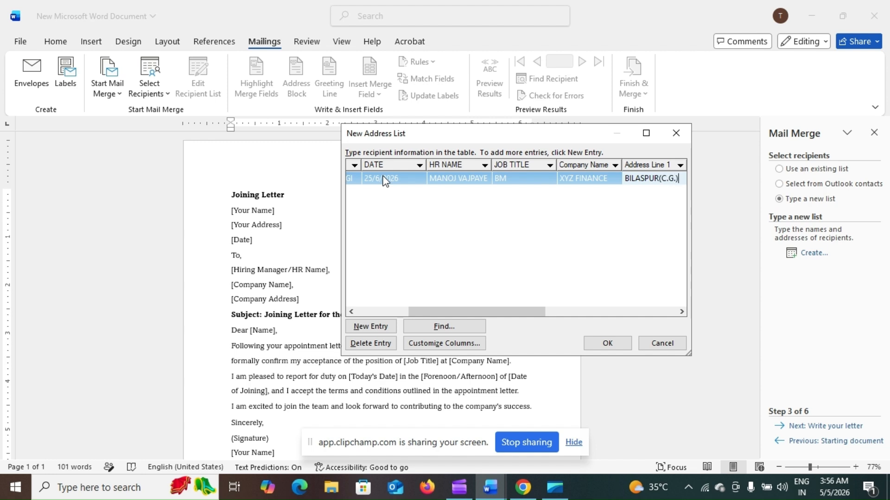
key("Tab")
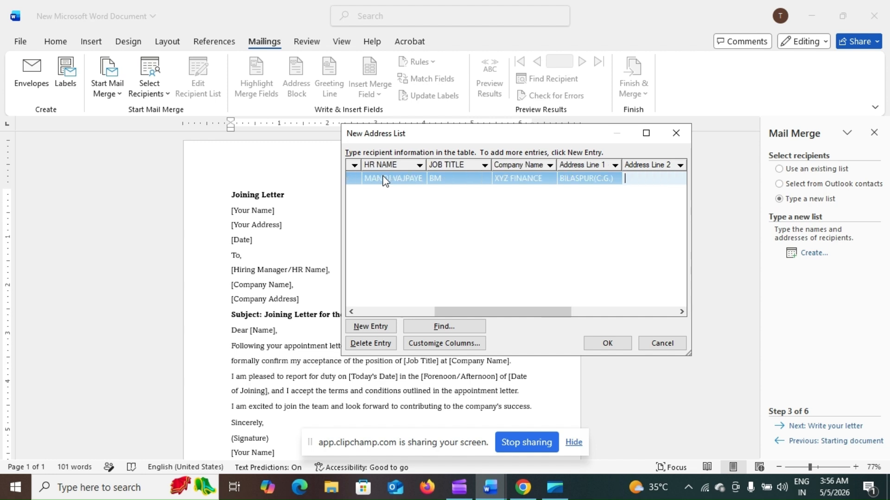
type("RAIPUR(C.G.)")
key("Tab")
type("BILAPSUR")
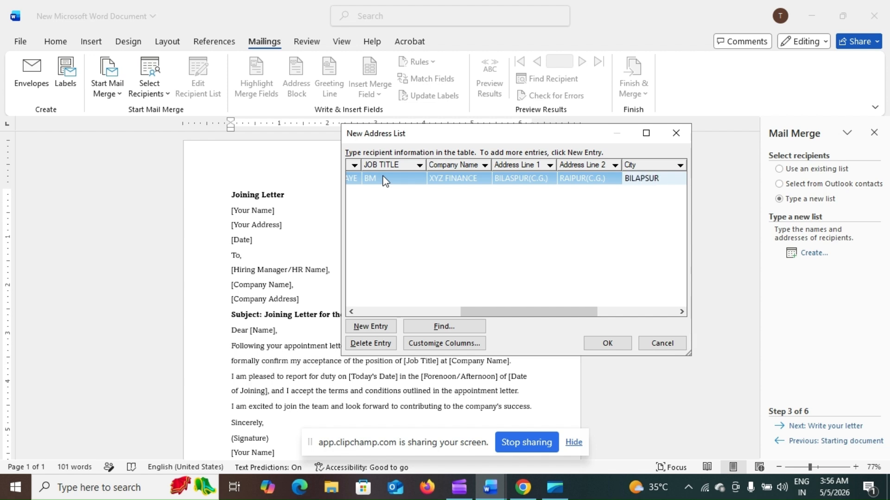
key("Tab")
type("CHHATTISGARH")
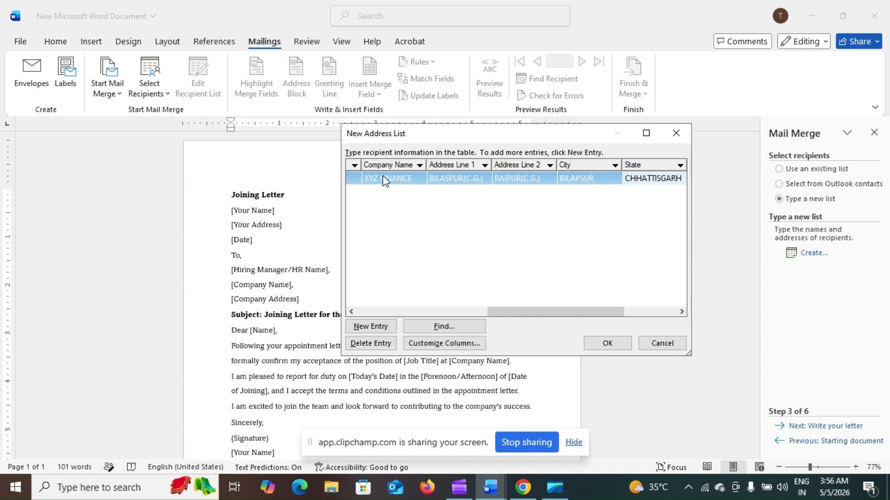
key("Tab")
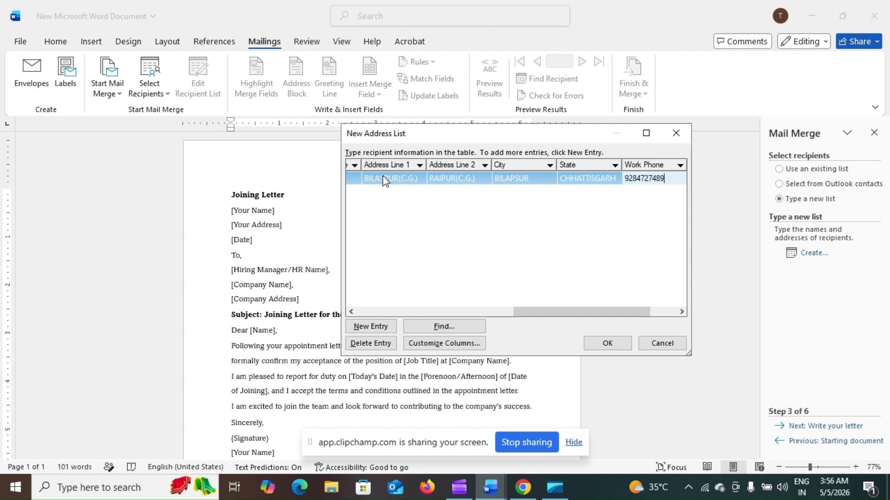
key("Tab")
type("ghdfjafjkjahfdh")
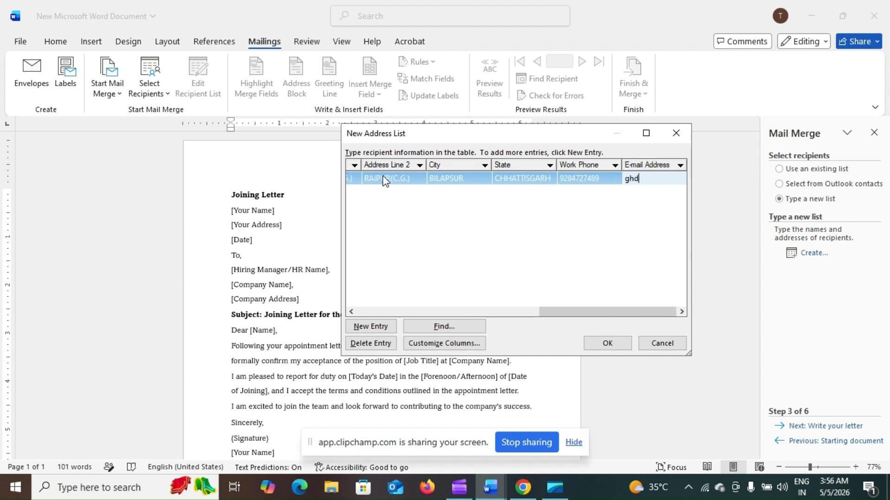
key("Tab")
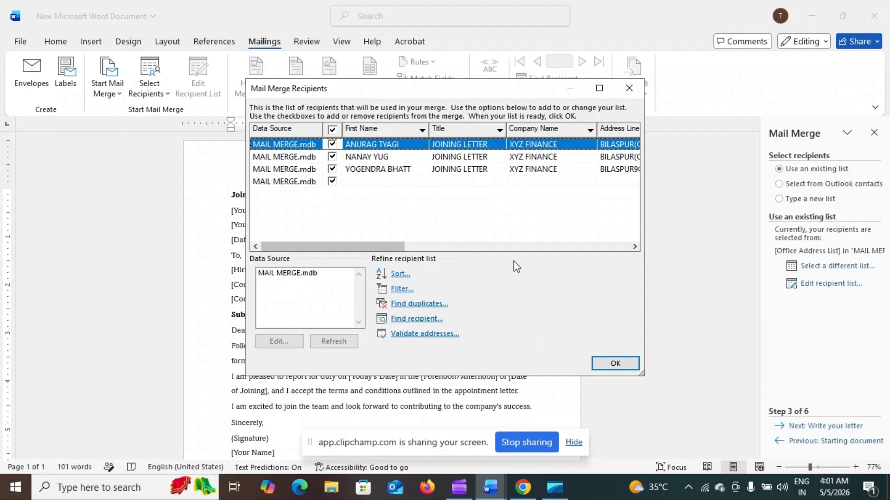
- Confirm the Mail Merge Recipients list and close the Mail Merge task pane
left_click(604, 365)
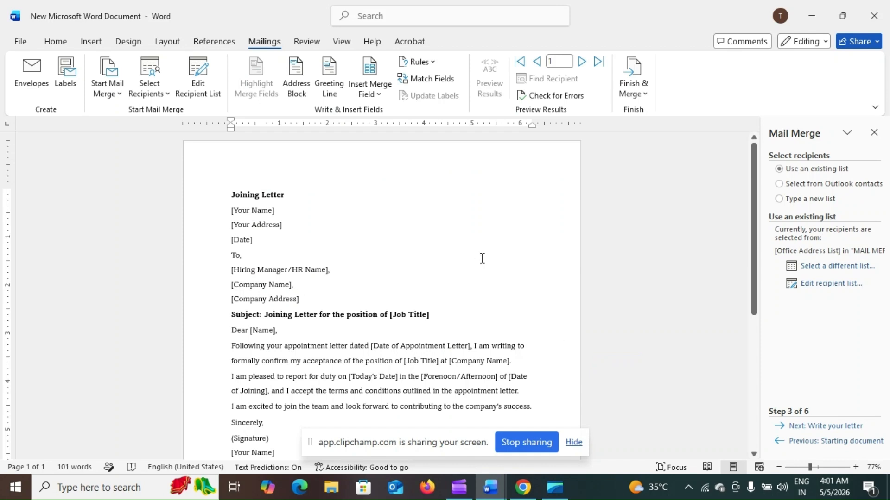
left_click(874, 134)
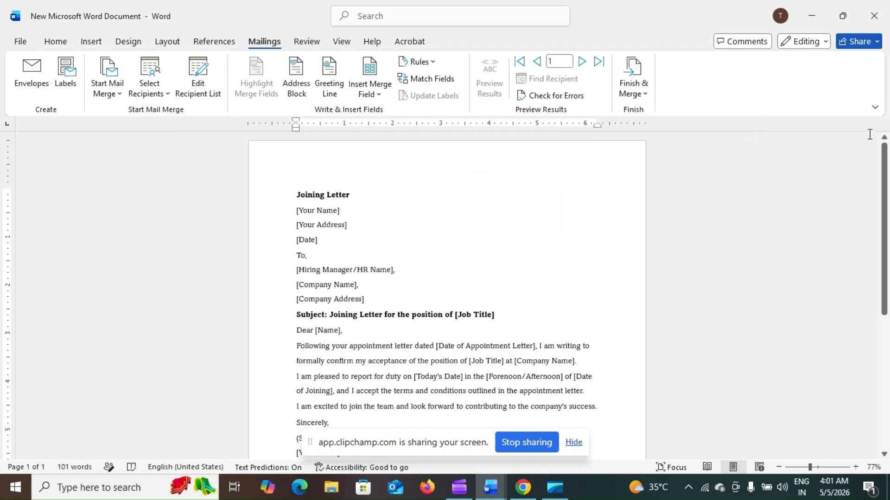
- Replace the [Your Name] and [Your Address] placeholders with the First_Name and Address_Line_1 merge fields
left_click(365, 98)
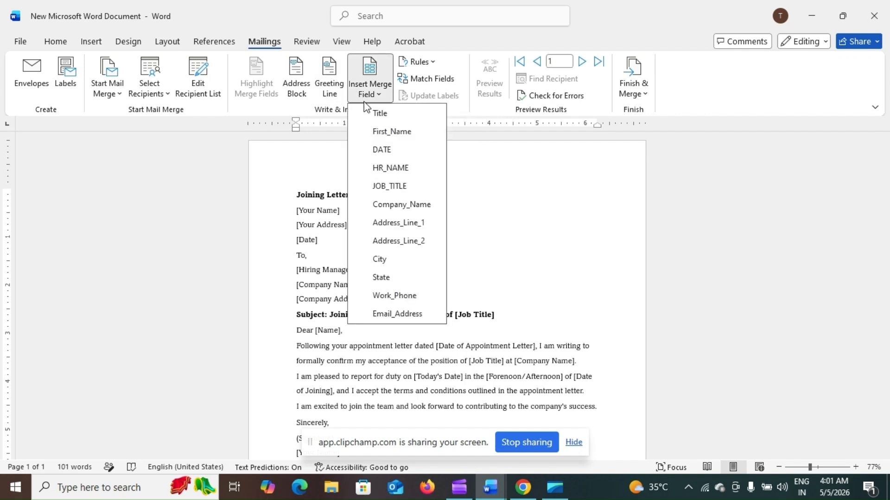
left_click(315, 209)
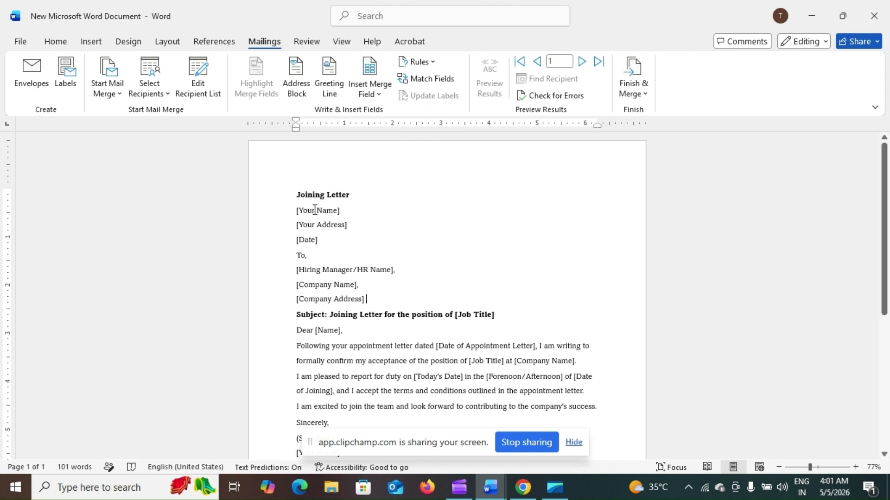
left_click_drag(340, 210, 315, 211)
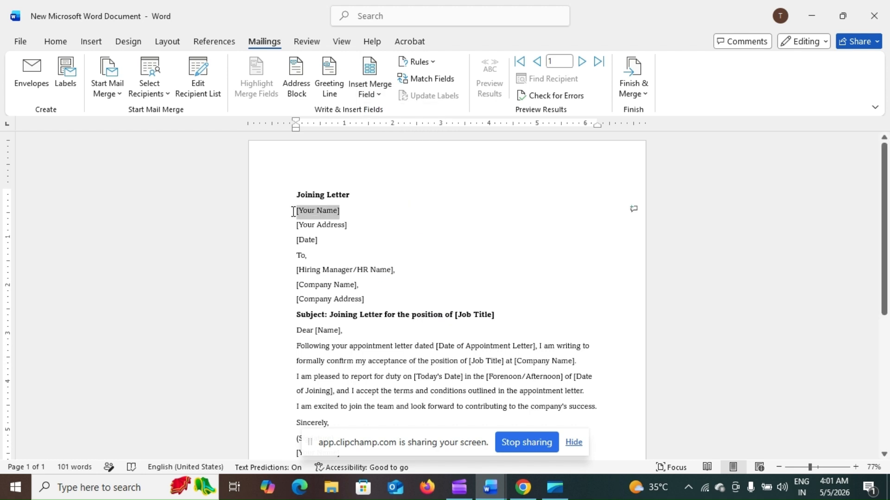
left_click(366, 95)
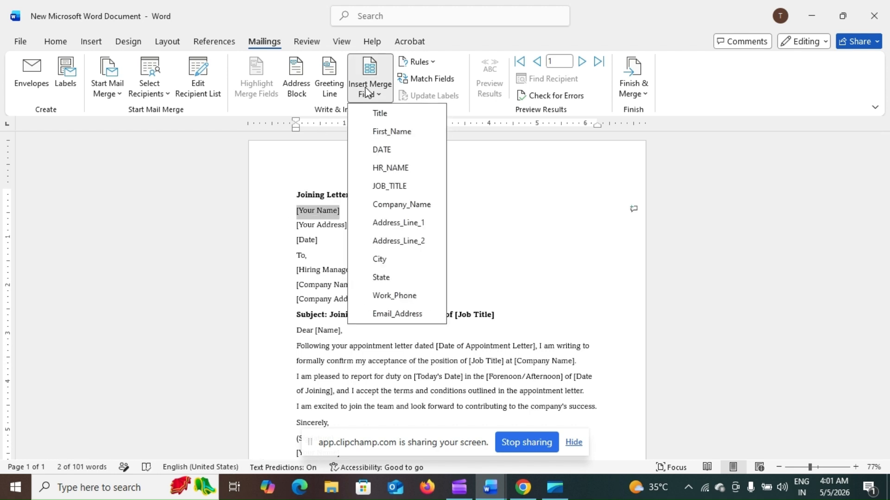
left_click(392, 132)
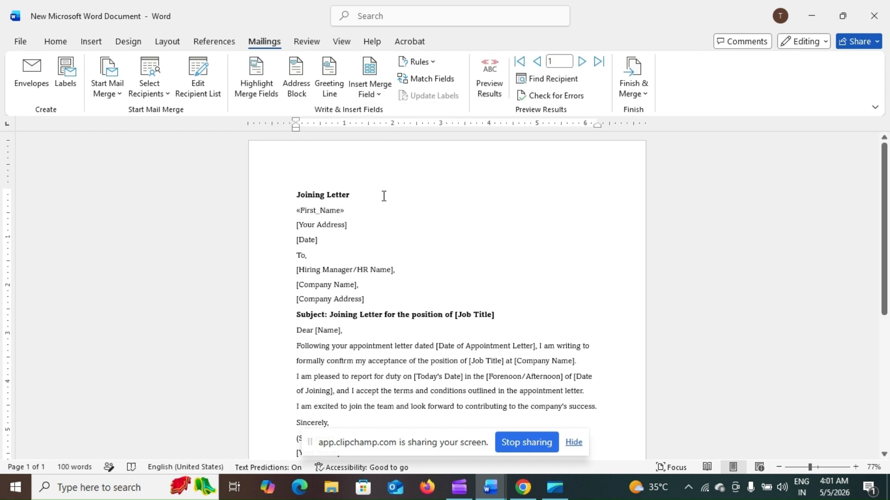
left_click_drag(357, 225, 294, 224)
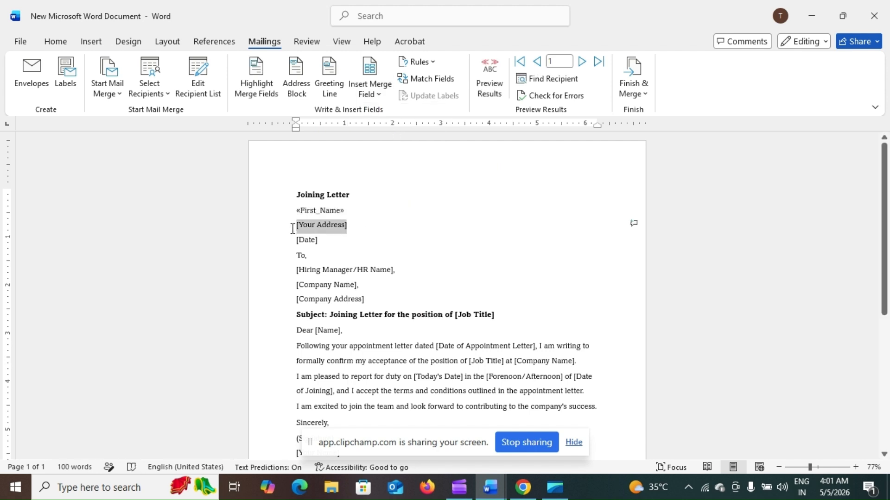
left_click(366, 94)
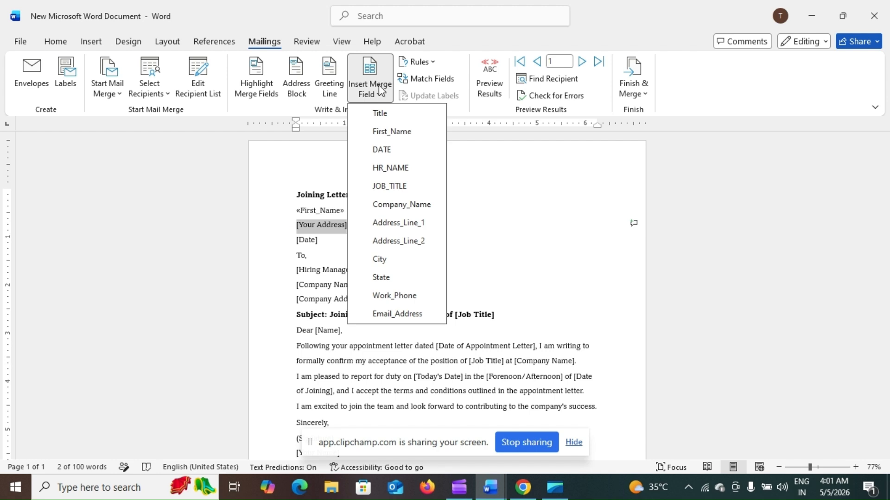
left_click(392, 222)
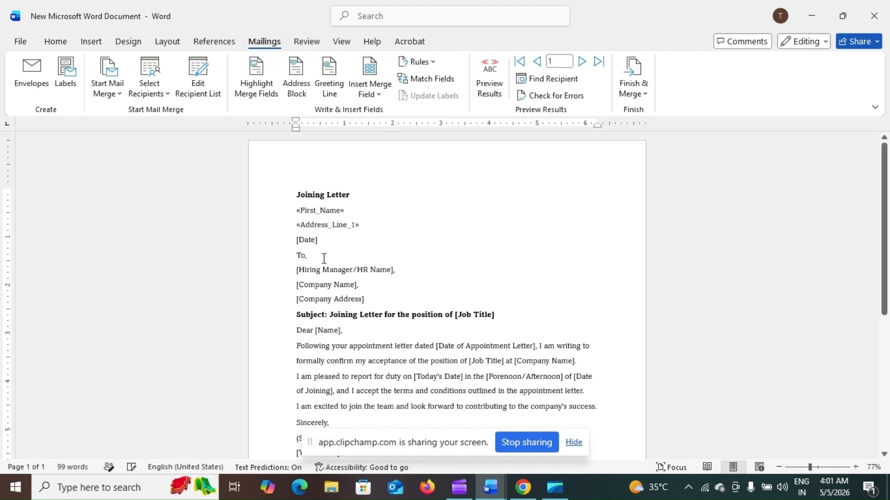
- Replace [Date] with the DATE field and select the hiring manager placeholder for HR_NAME
left_click_drag(321, 241, 290, 239)
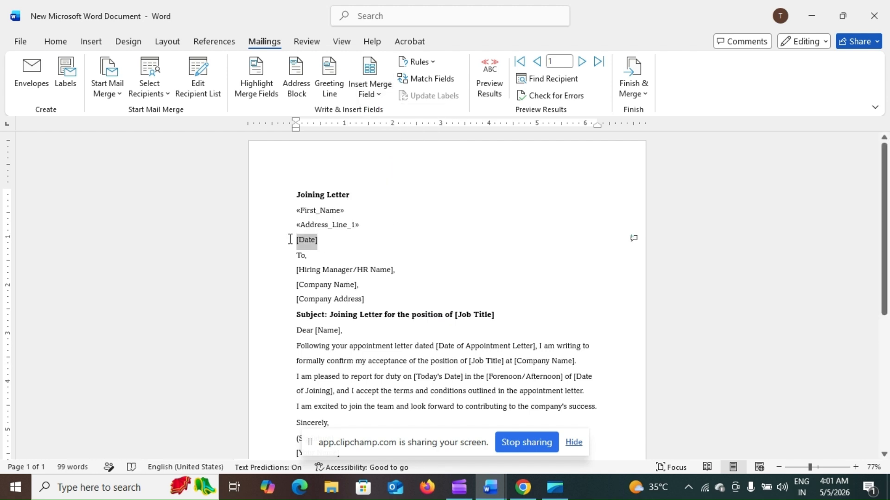
left_click(378, 95)
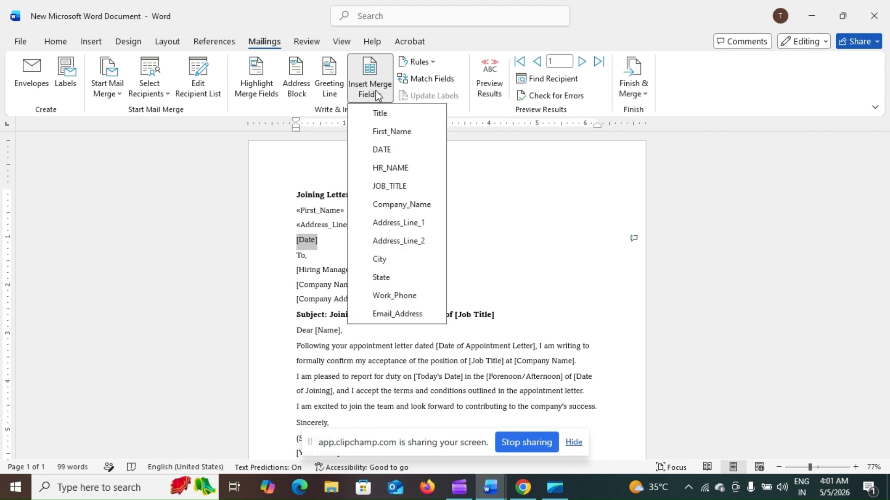
left_click(381, 152)
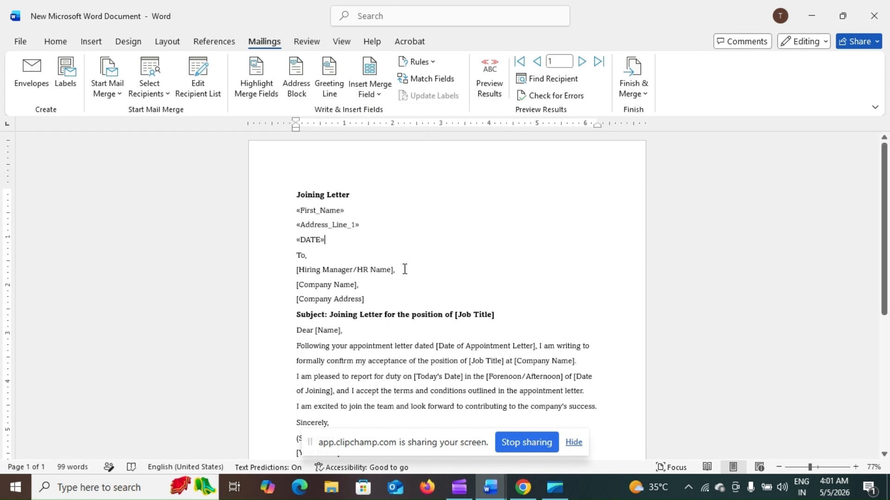
left_click_drag(401, 268, 298, 267)
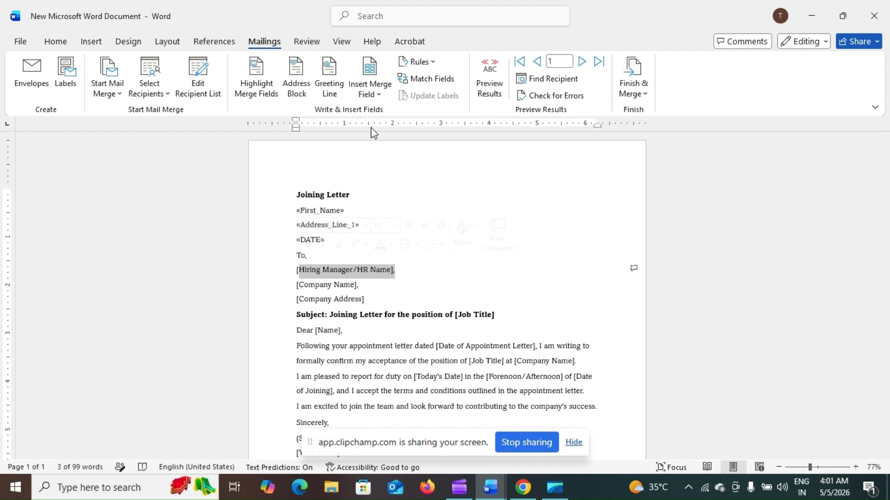
left_click(375, 94)
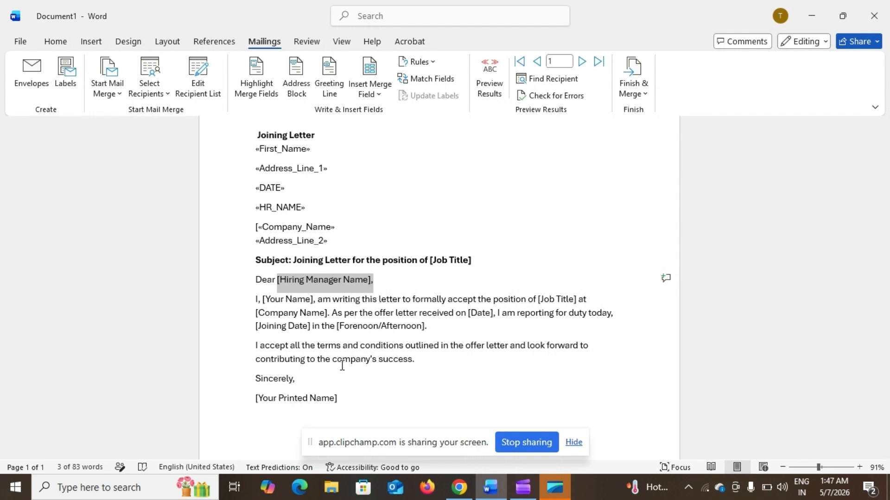
- Insert First_Name in place of [Your Printed Name] in the signature and Your Name in the opening sentence
left_click(336, 399)
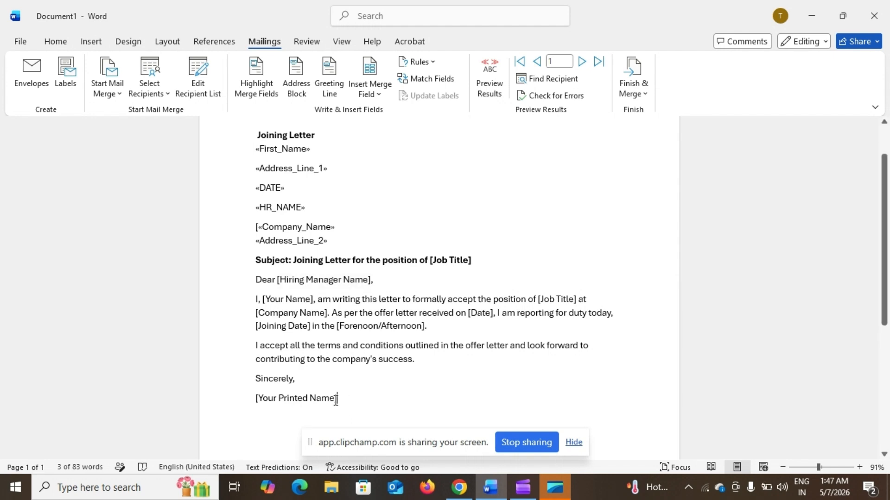
left_click_drag(336, 400, 251, 401)
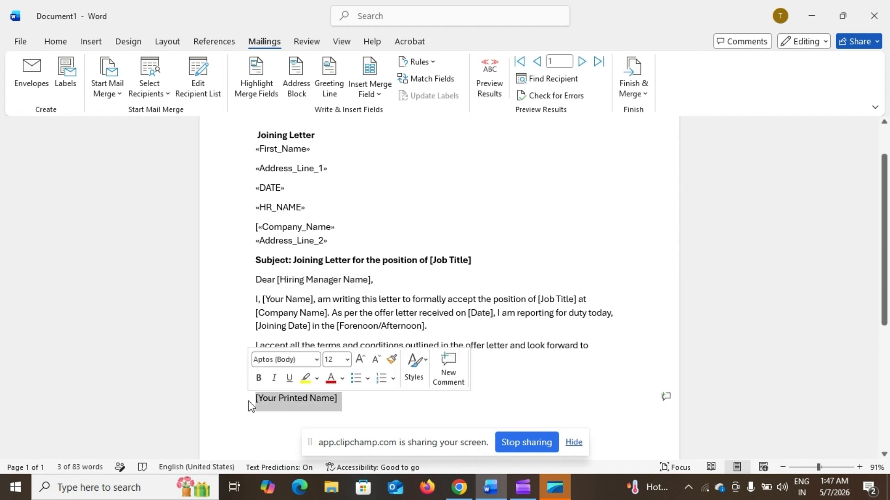
left_click(362, 101)
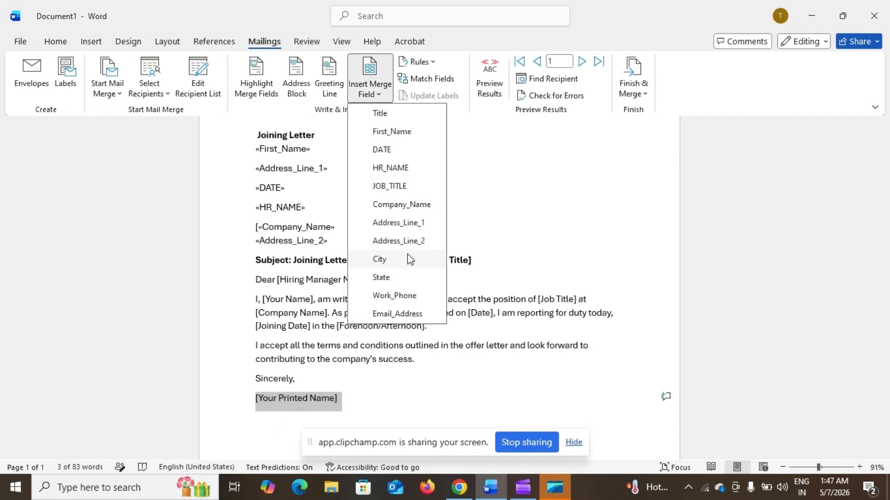
left_click(393, 131)
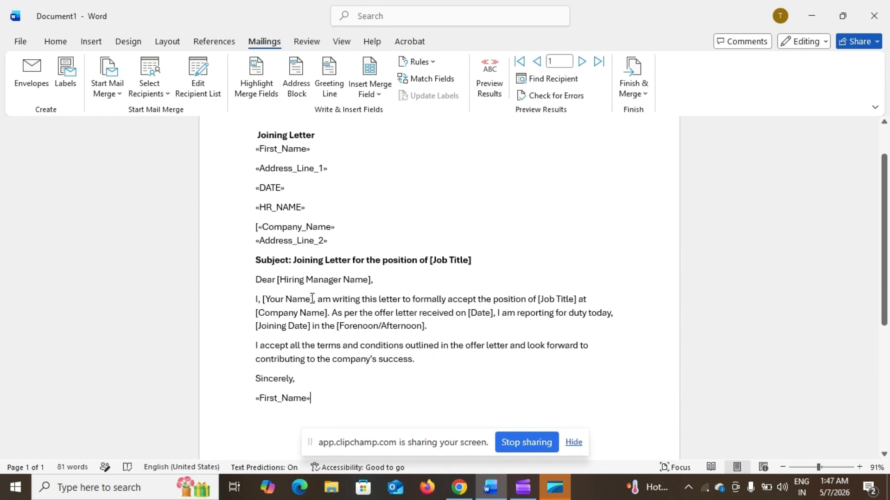
left_click_drag(311, 299, 266, 299)
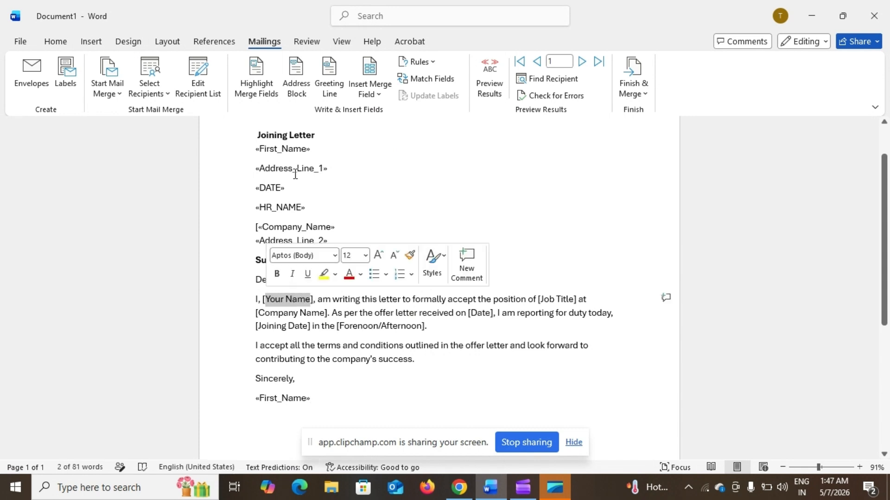
left_click(369, 91)
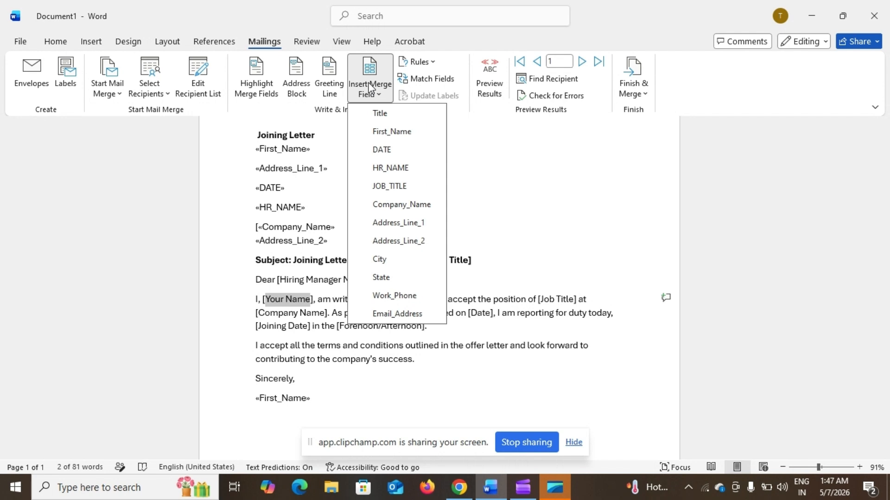
left_click(392, 132)
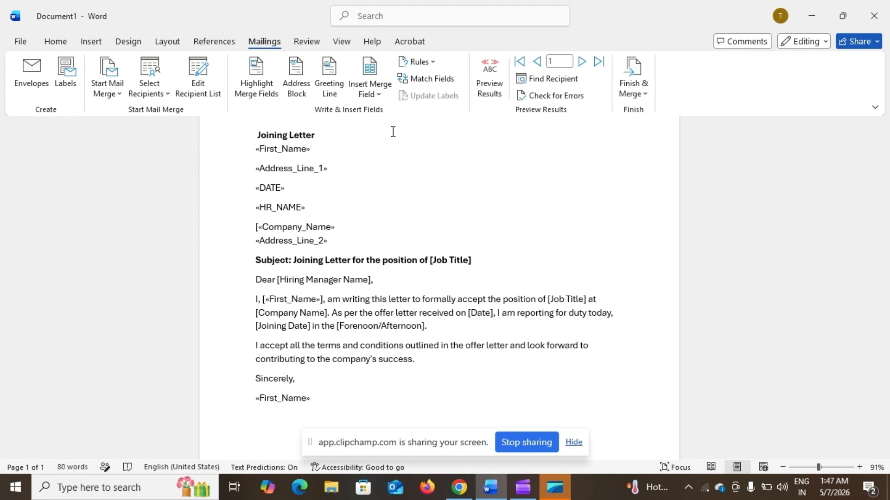
- Preview the merged letter with recipient data and advance to record 3
left_click(497, 82)
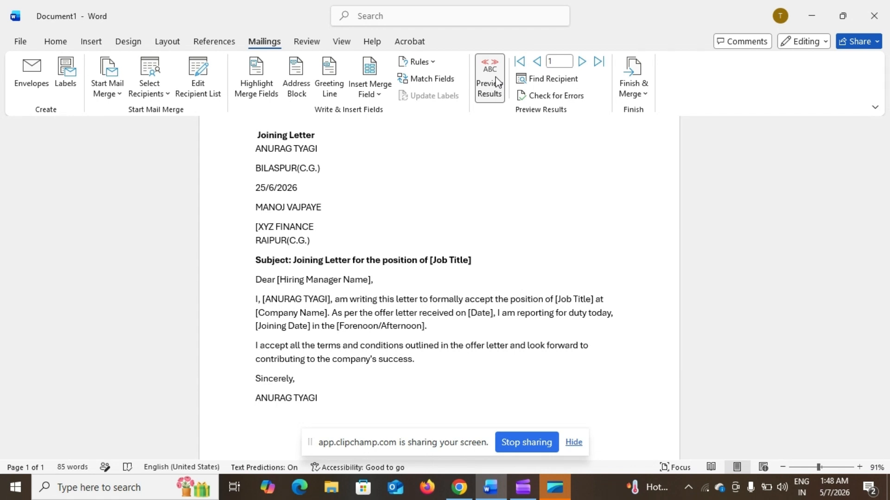
left_click(497, 81)
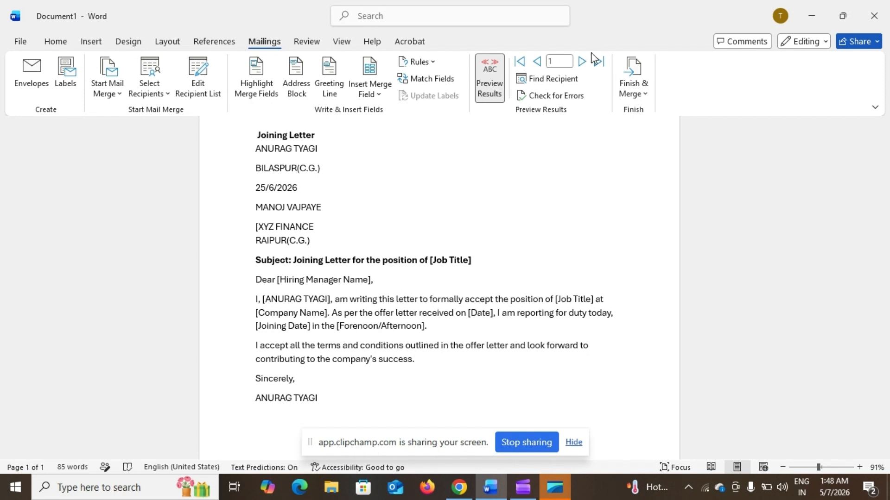
left_click(582, 62)
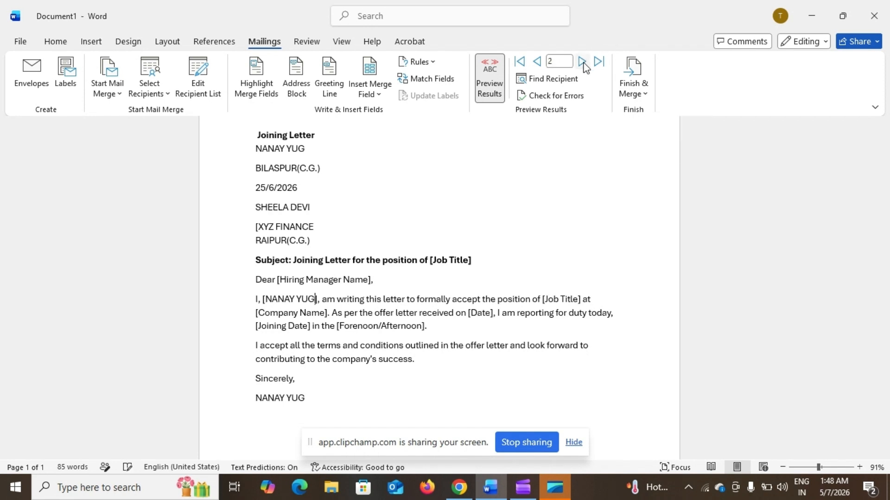
left_click(582, 62)
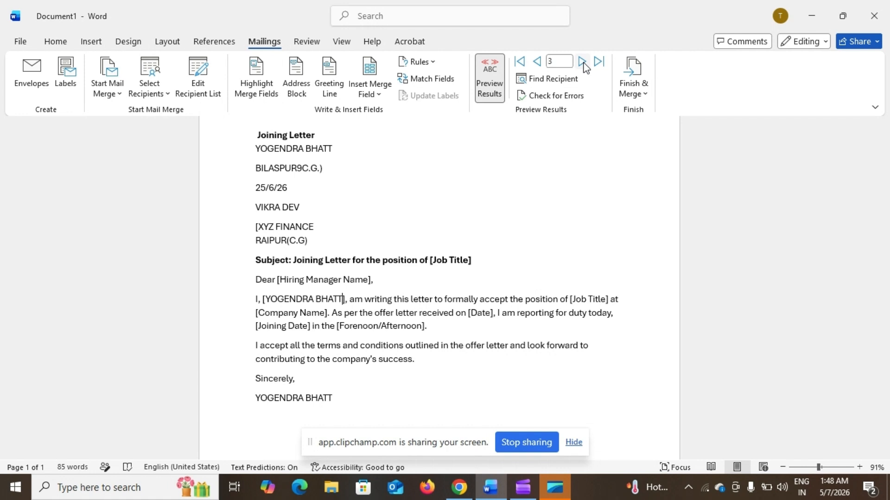
- Open the Merge to Printer dialog from Finish & Merge > Print Documents
left_click(626, 90)
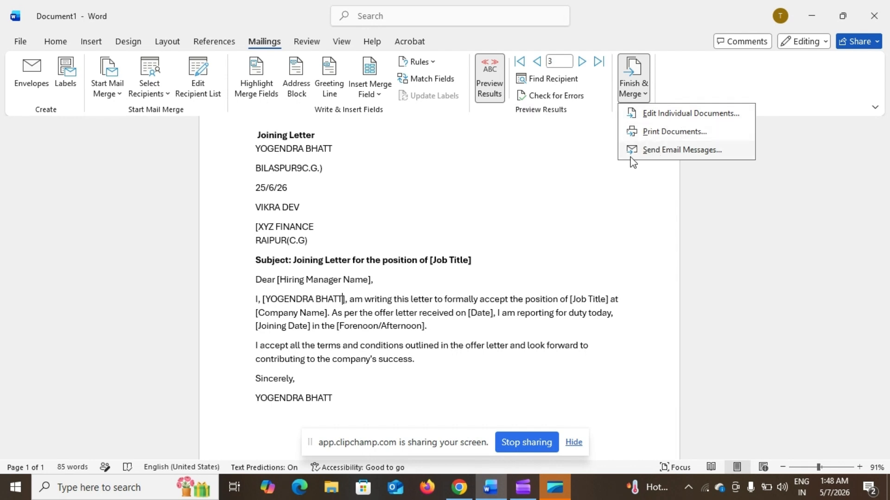
left_click(656, 134)
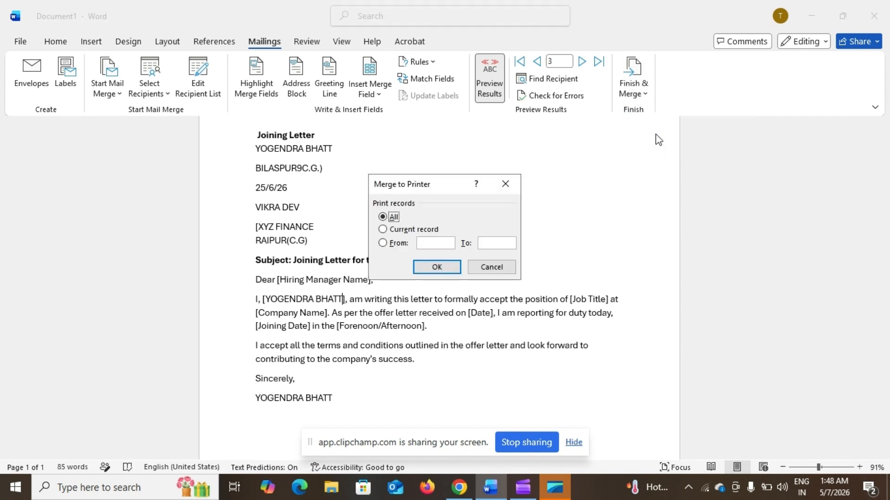